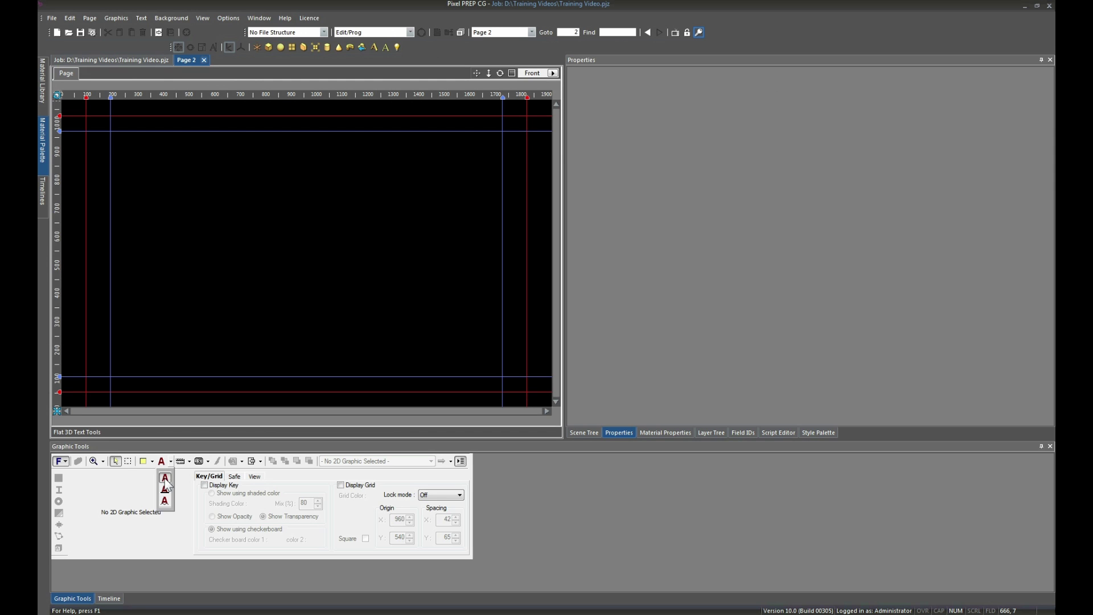
Step: Start a text page at the top-left corner of the blue safe-area guides and enter the line "Type text onto the page"
{"action": "left_click", "coordinate": [273, 380]}
{"action": "left_click", "coordinate": [162, 179]}
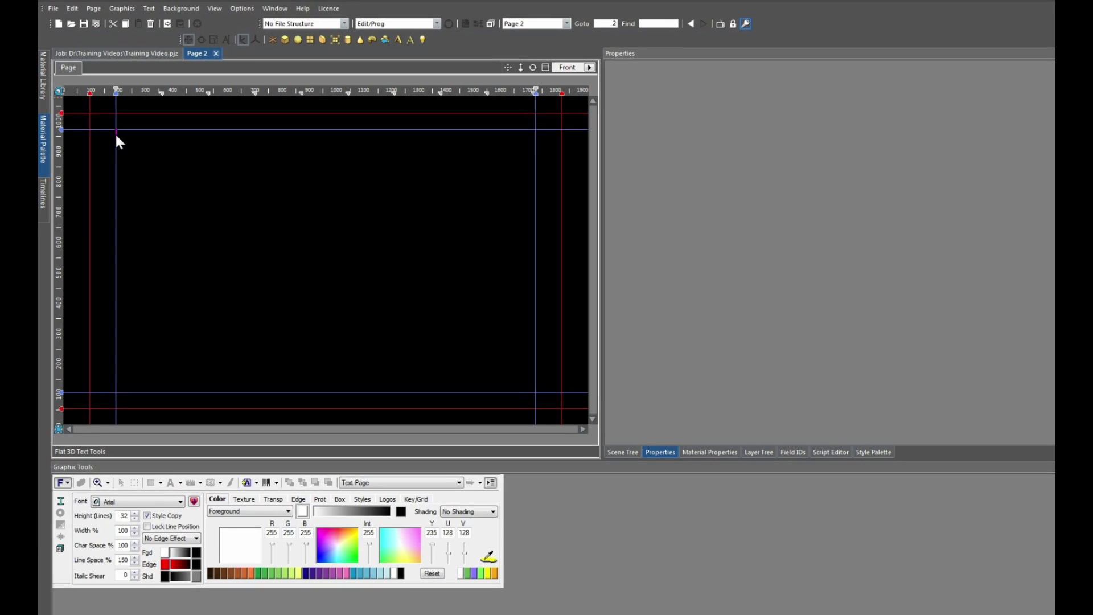
{"action": "type", "text": "Type te"}
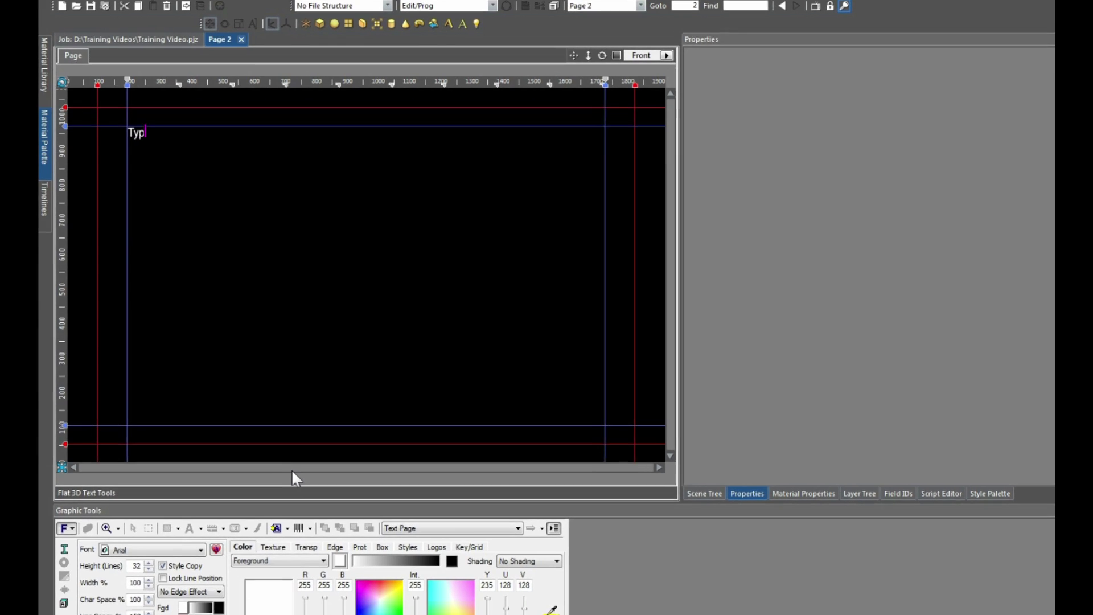
{"action": "type", "text": "xt onto"}
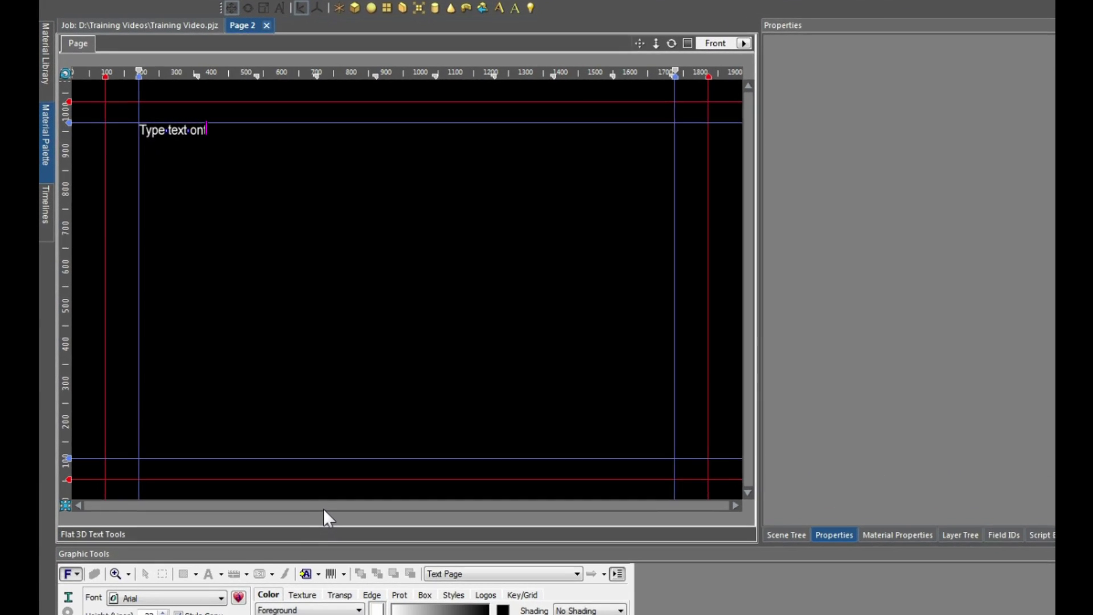
{"action": "type", "text": " the page"}
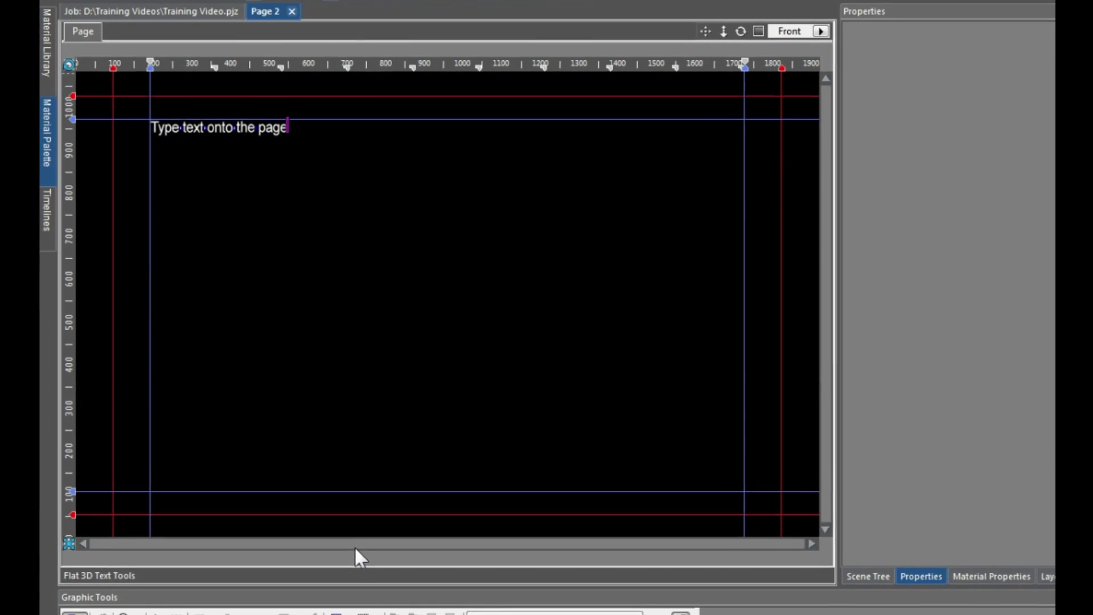
Step: Add the lines "second line of text" and "third line of text" below the first line and start a new line
{"action": "key", "text": "Return"}
{"action": "type", "text": "sec"}
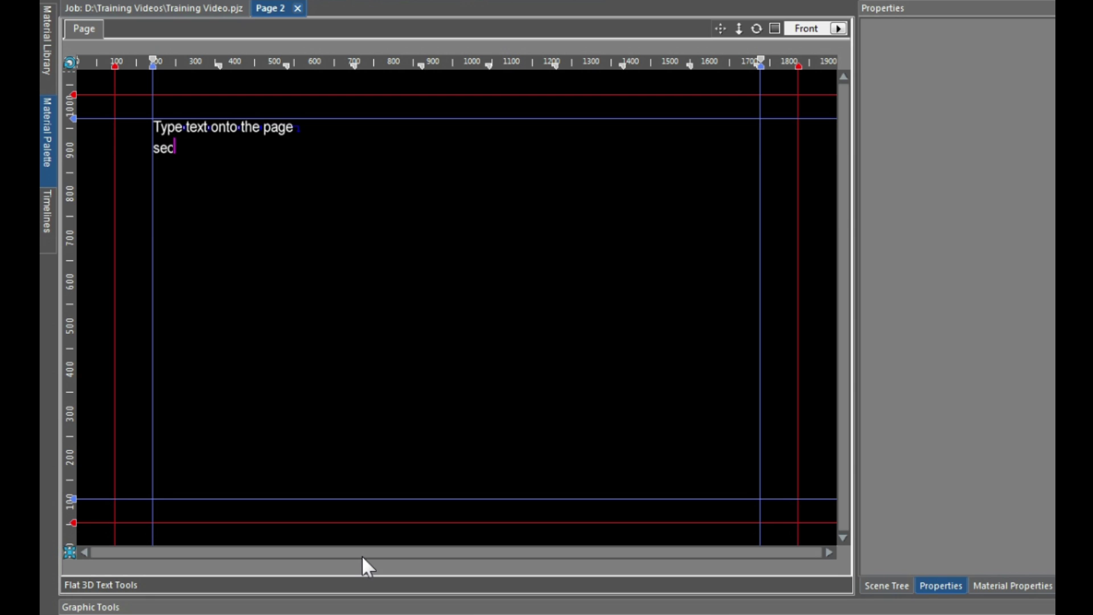
{"action": "type", "text": "ond line of text"}
{"action": "key", "text": "Return"}
{"action": "type", "text": "third "}
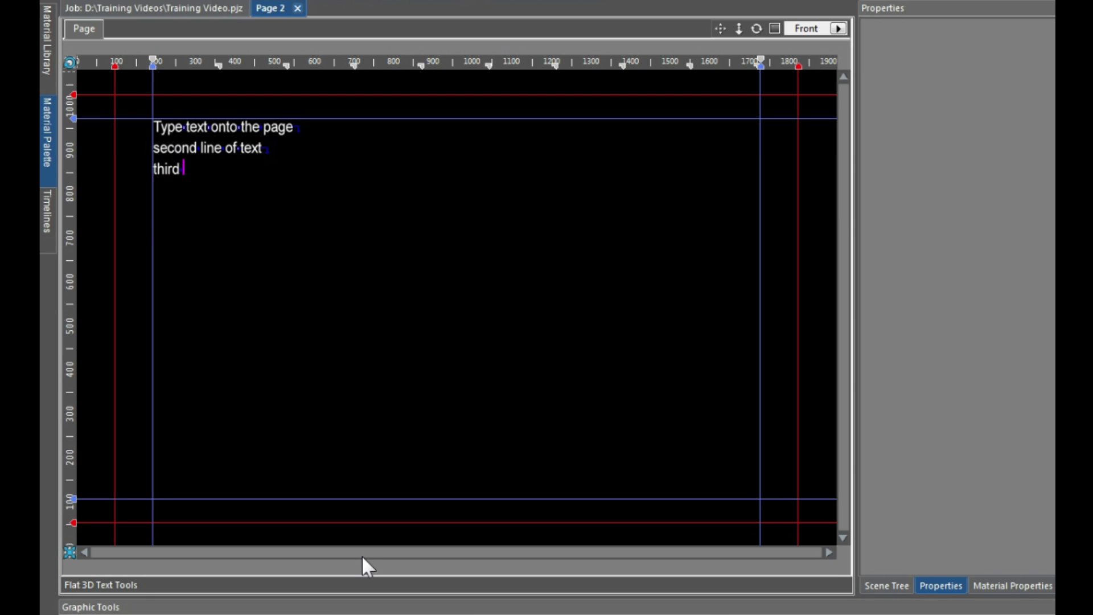
{"action": "type", "text": "line of text"}
{"action": "key", "text": "Return"}
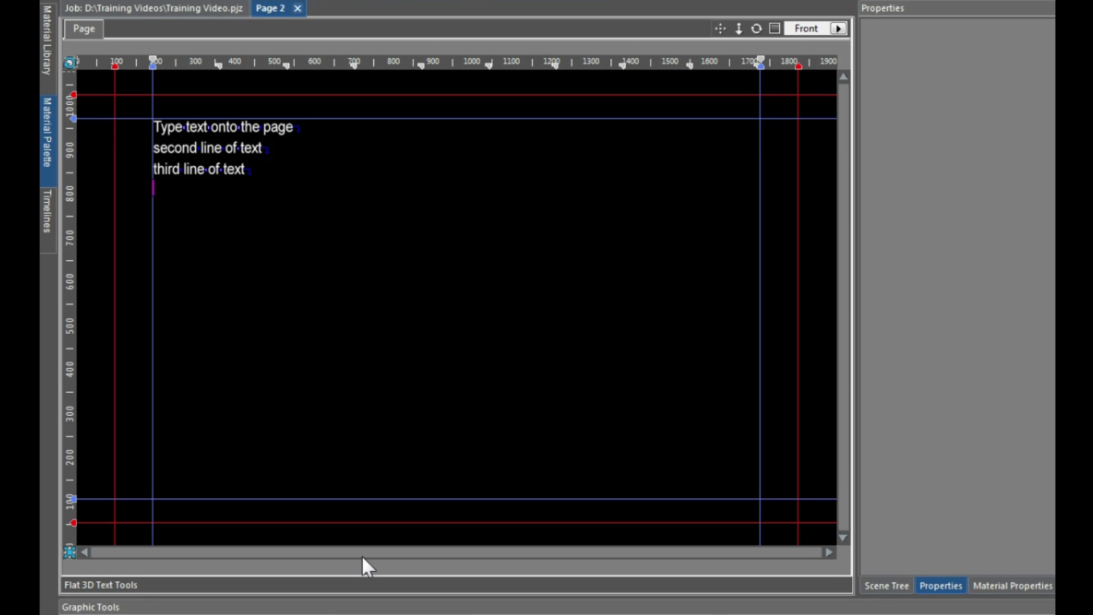
Step: Extend a selection from the start of the first line character by character and line by line over all three lines, and clear it
{"action": "left_click", "coordinate": [155, 127]}
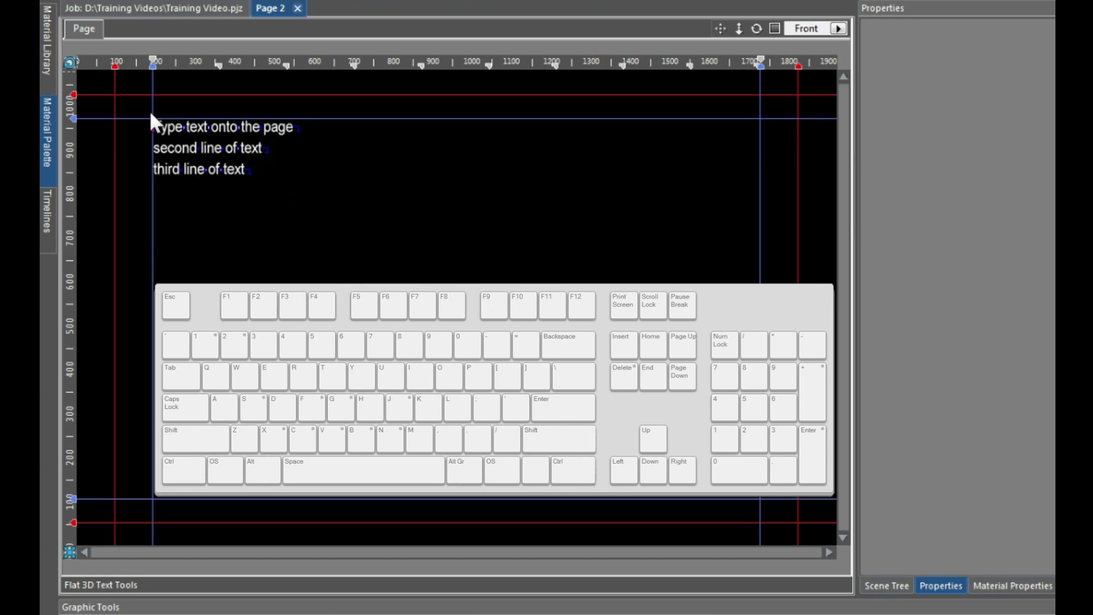
{"action": "key", "text": "shift"}
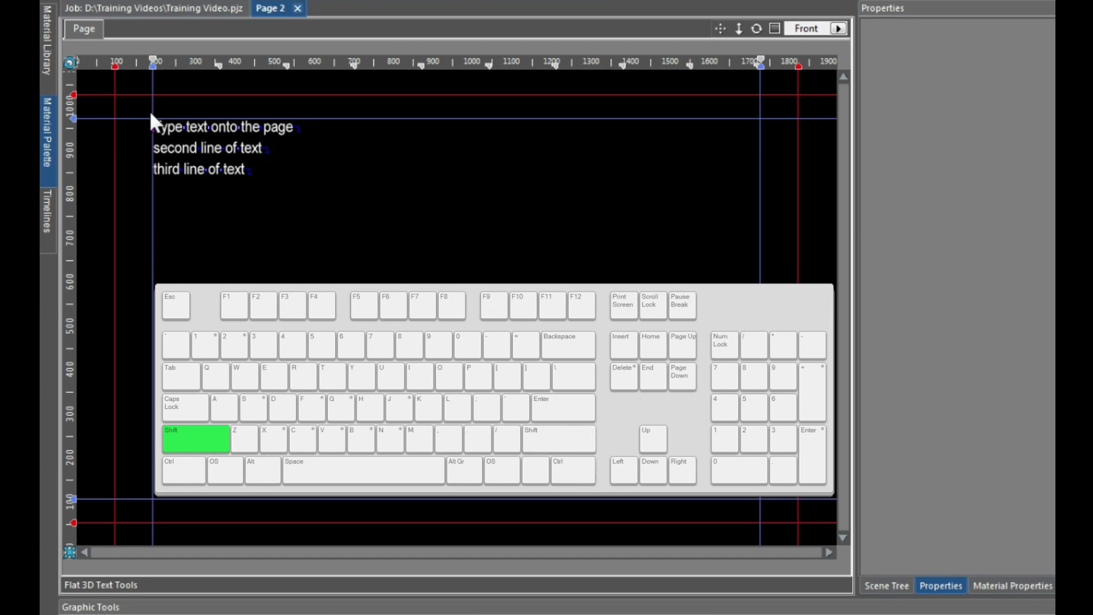
{"action": "key", "text": "shift+Right"}
{"action": "key", "text": "shift+Right"}
{"action": "key", "text": "shift+Right"}
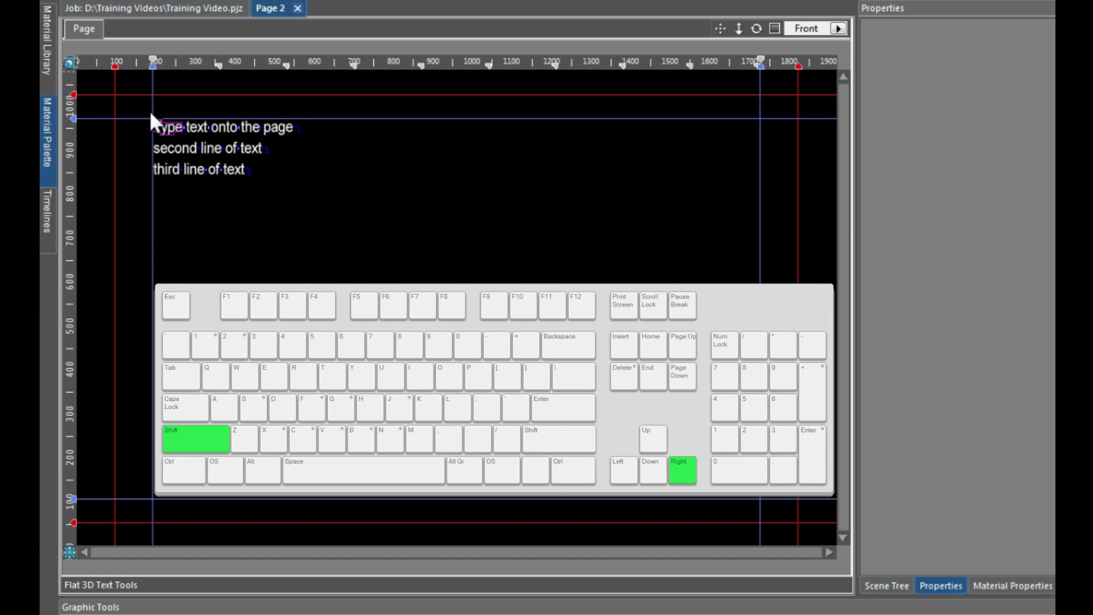
{"action": "key", "text": "shift+Right"}
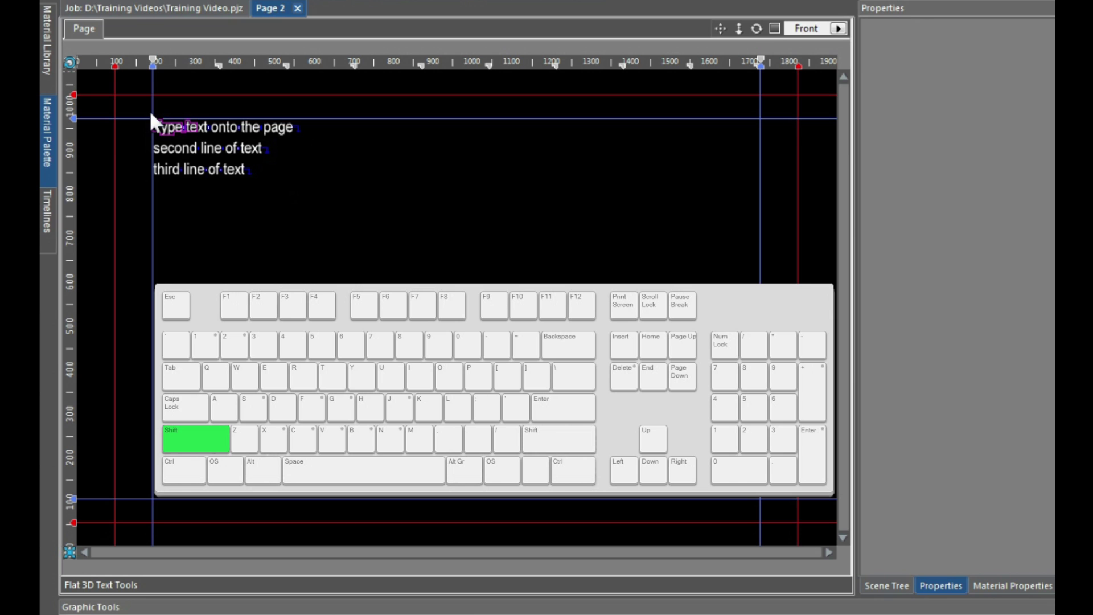
{"action": "key", "text": "shift+Down"}
{"action": "key", "text": "shift+Down"}
{"action": "key", "text": "shift+Down"}
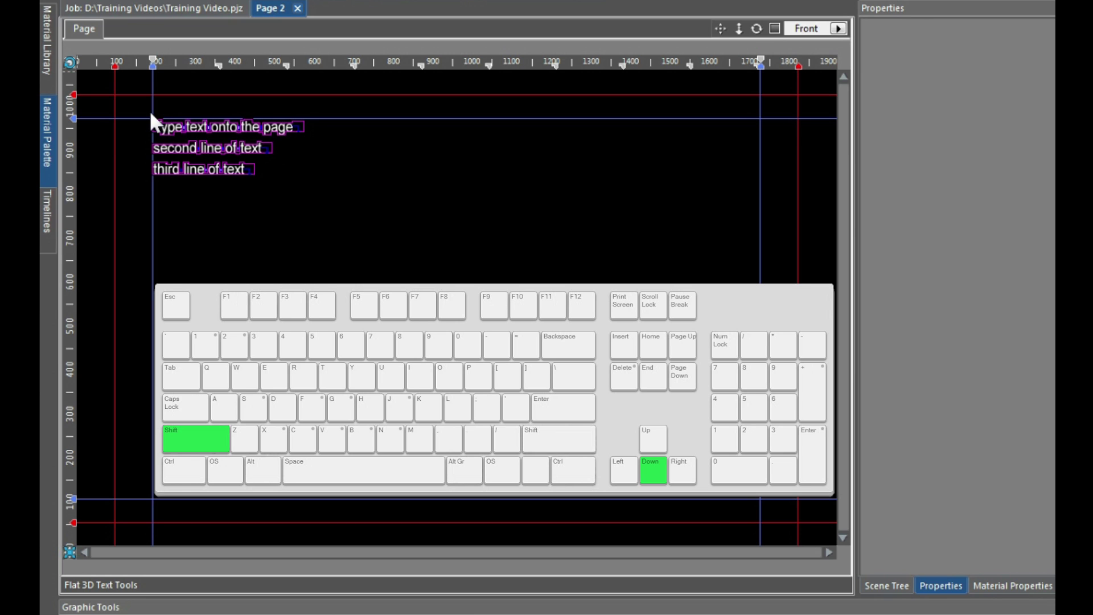
{"action": "key", "text": "Up"}
{"action": "key", "text": "Up"}
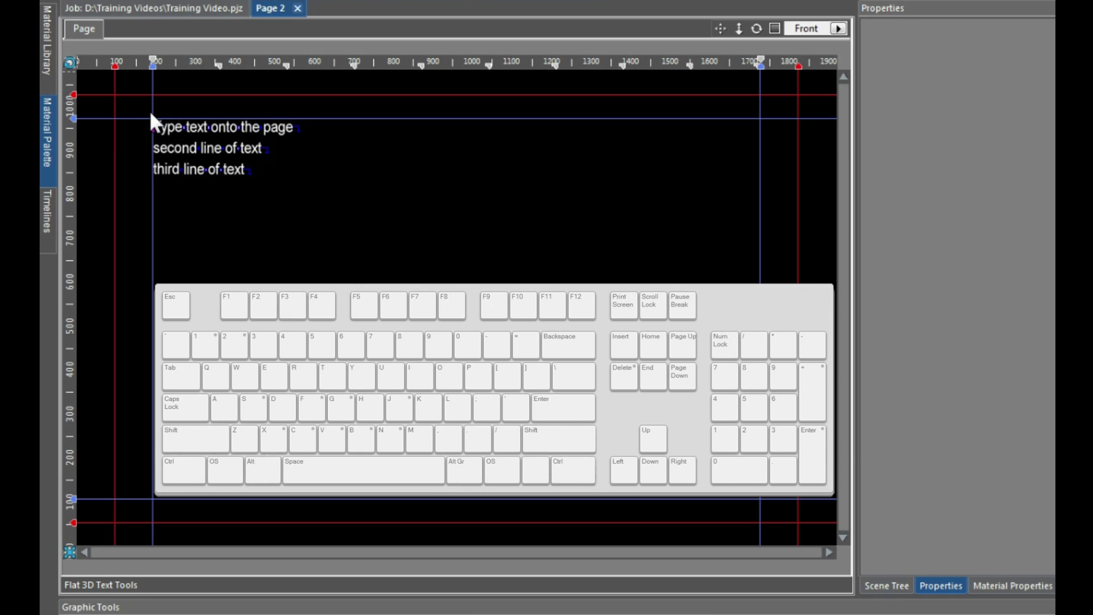
Step: Select all three lines of text word by word, beginning at the start of the first line
{"action": "key", "text": "ctrl+shift"}
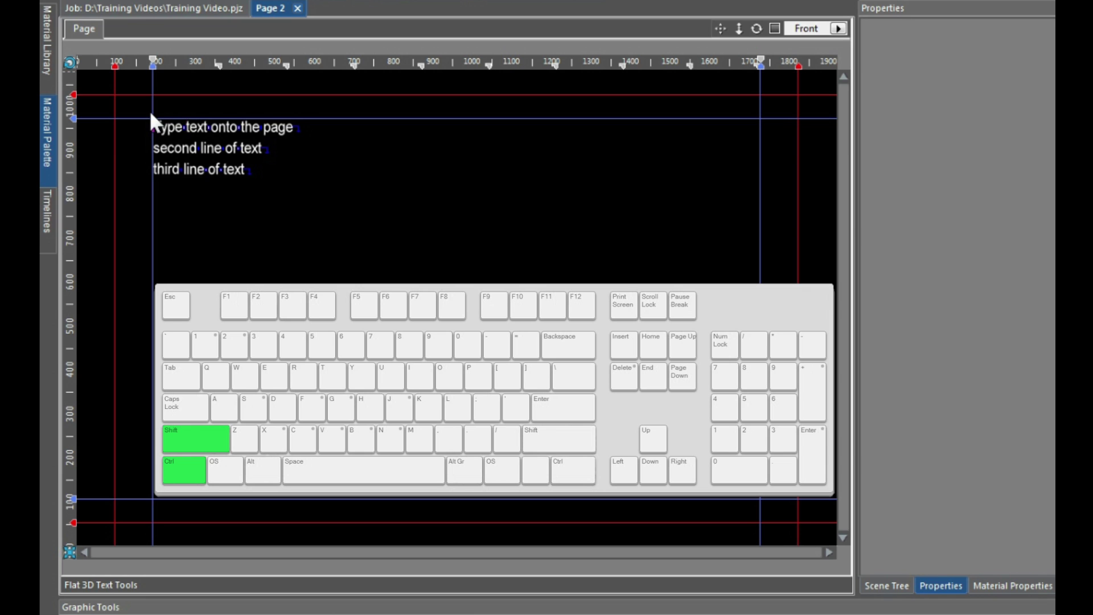
{"action": "key", "text": "ctrl+shift+Right"}
{"action": "key", "text": "ctrl+shift+Right"}
{"action": "key", "text": "ctrl+shift+Right"}
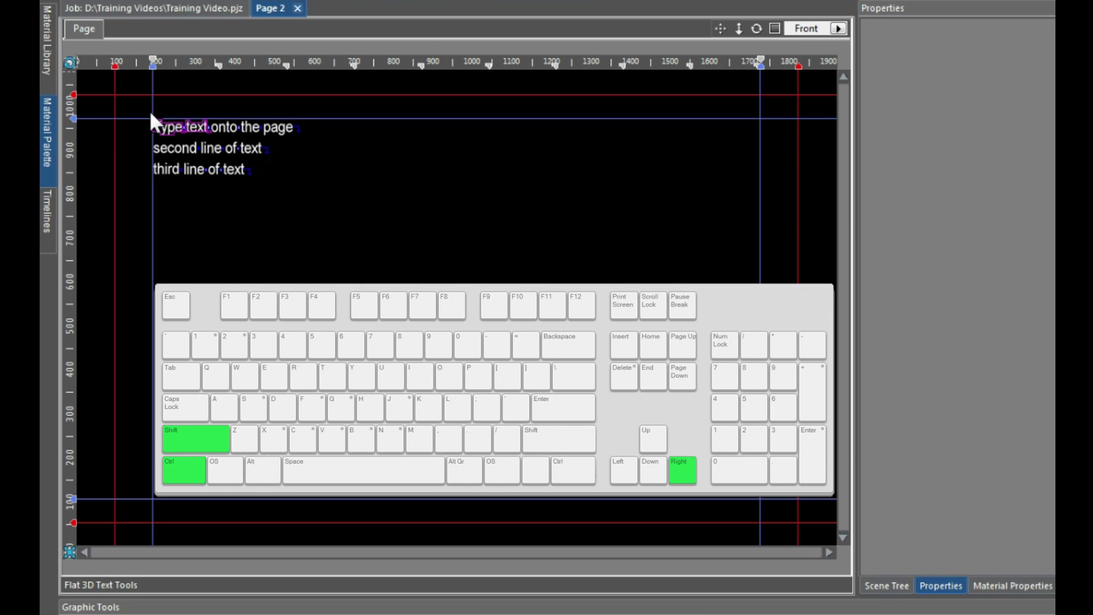
{"action": "key", "text": "ctrl+shift+Right"}
{"action": "key", "text": "ctrl+shift+Right"}
{"action": "key", "text": "ctrl+shift+Right"}
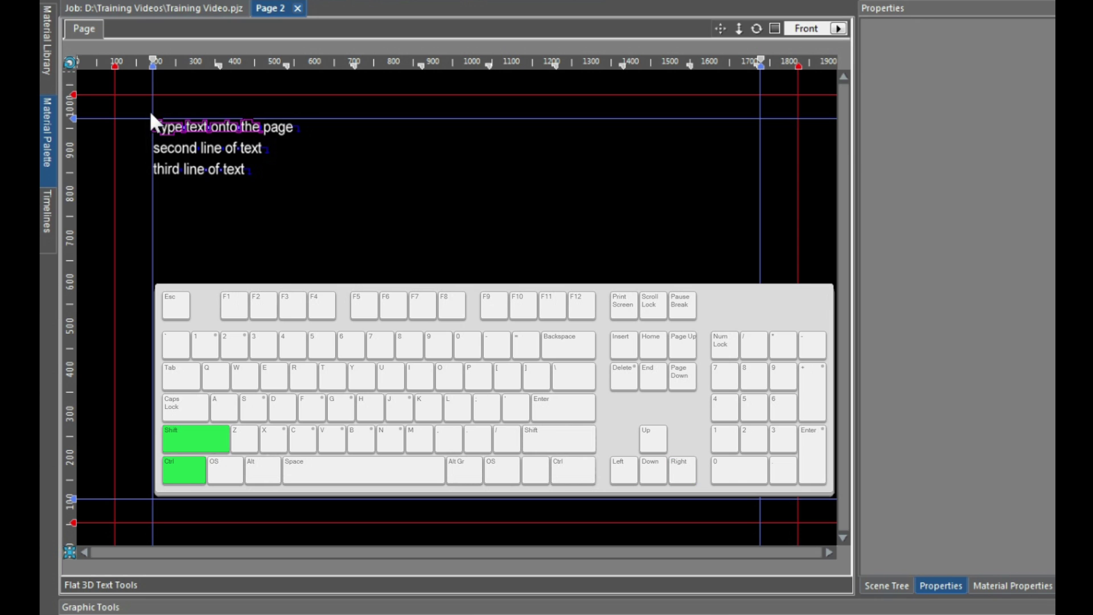
{"action": "key", "text": "ctrl+shift+Right"}
{"action": "key", "text": "ctrl+shift+Right"}
{"action": "key", "text": "ctrl+shift+Right"}
{"action": "key", "text": "ctrl+shift+Right"}
{"action": "key", "text": "ctrl+shift+Right"}
{"action": "key", "text": "ctrl+shift+Right"}
{"action": "key", "text": "ctrl+shift+Right"}
{"action": "key", "text": "ctrl+shift+Right"}
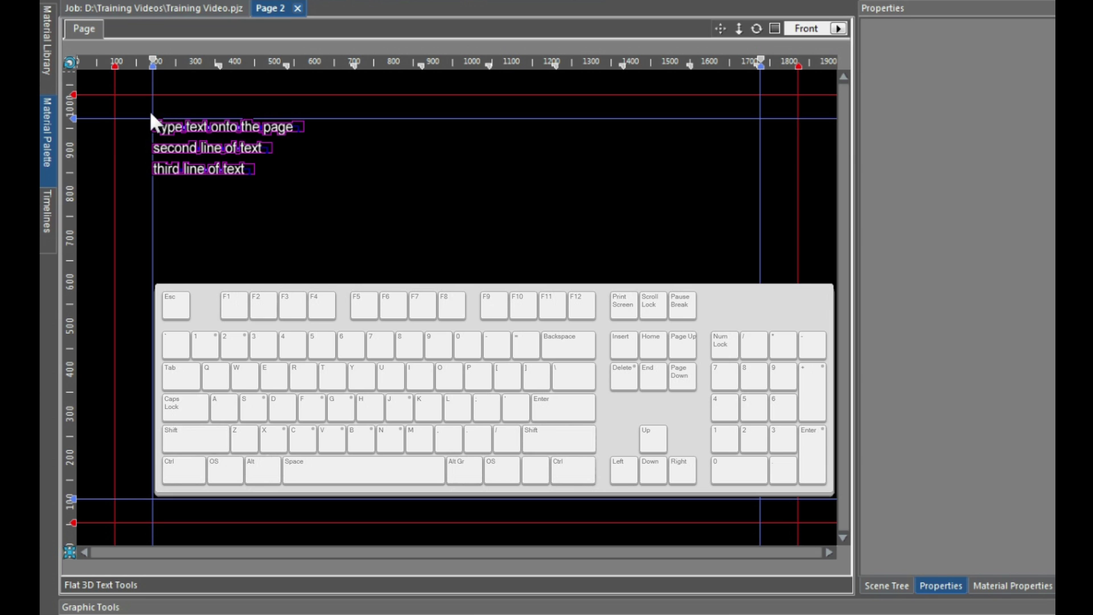
Step: Try extending the selection from the cursor to the end and to the beginning of the text
{"action": "key", "text": "ctrl+shift"}
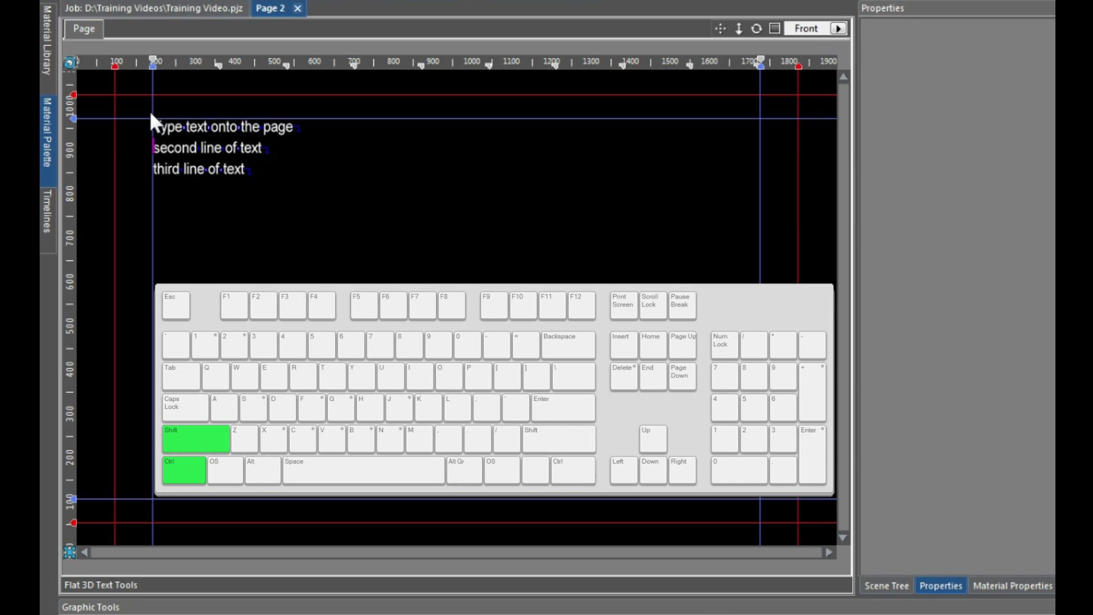
{"action": "key", "text": "ctrl+shift+End"}
{"action": "key", "text": "ctrl+shift+Home"}
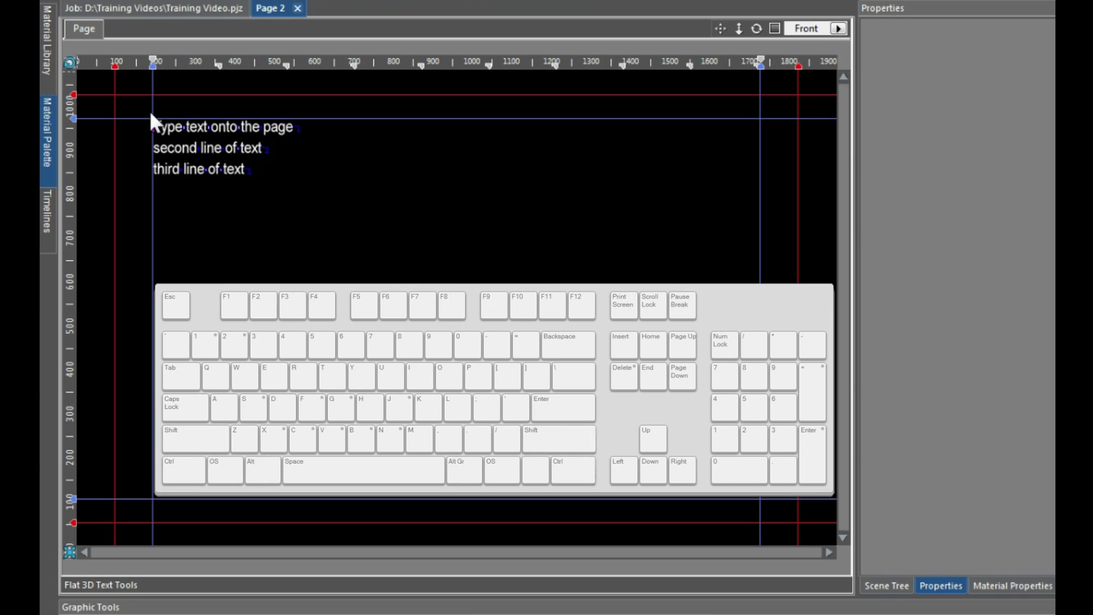
{"action": "key", "text": "ctrl+shift"}
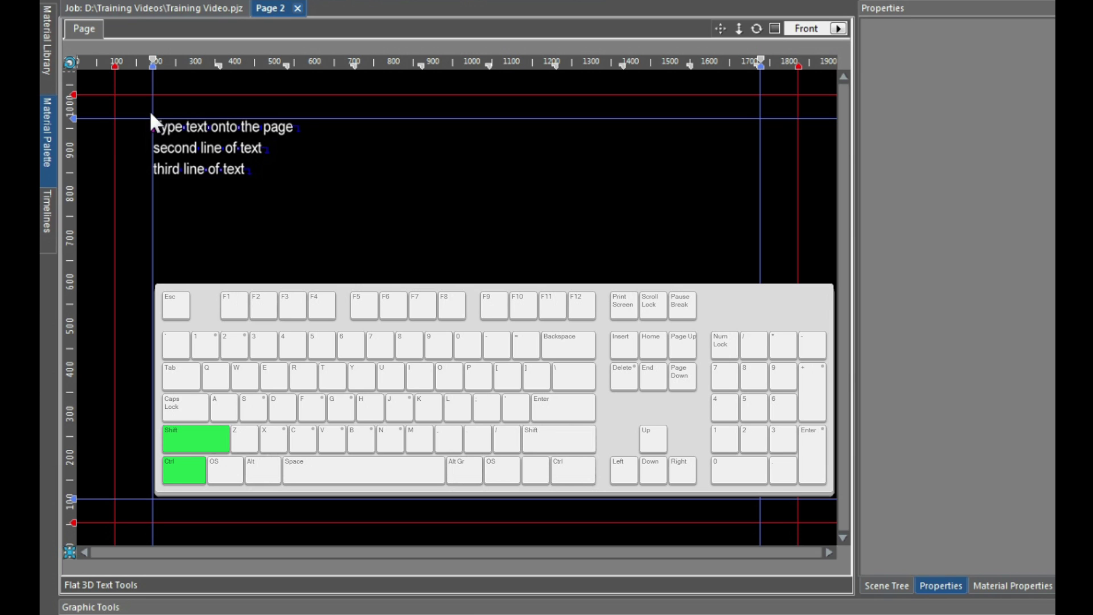
{"action": "key", "text": "ctrl+shift+End"}
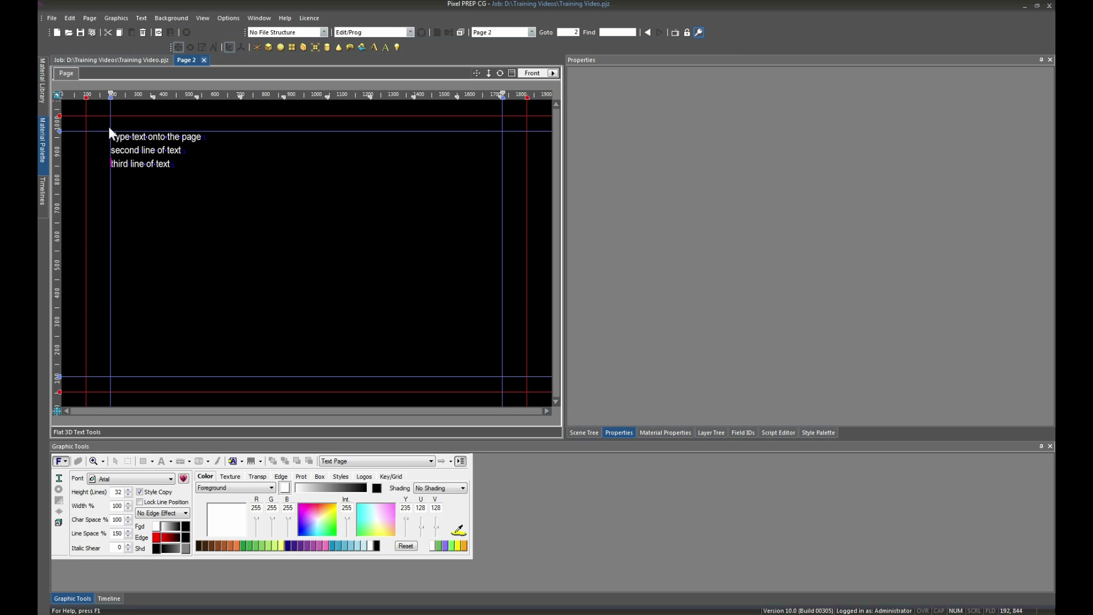
Step: Change the font of the whole third line to Arial Bold
{"action": "key", "text": "shift+End"}
{"action": "left_click", "coordinate": [169, 480]}
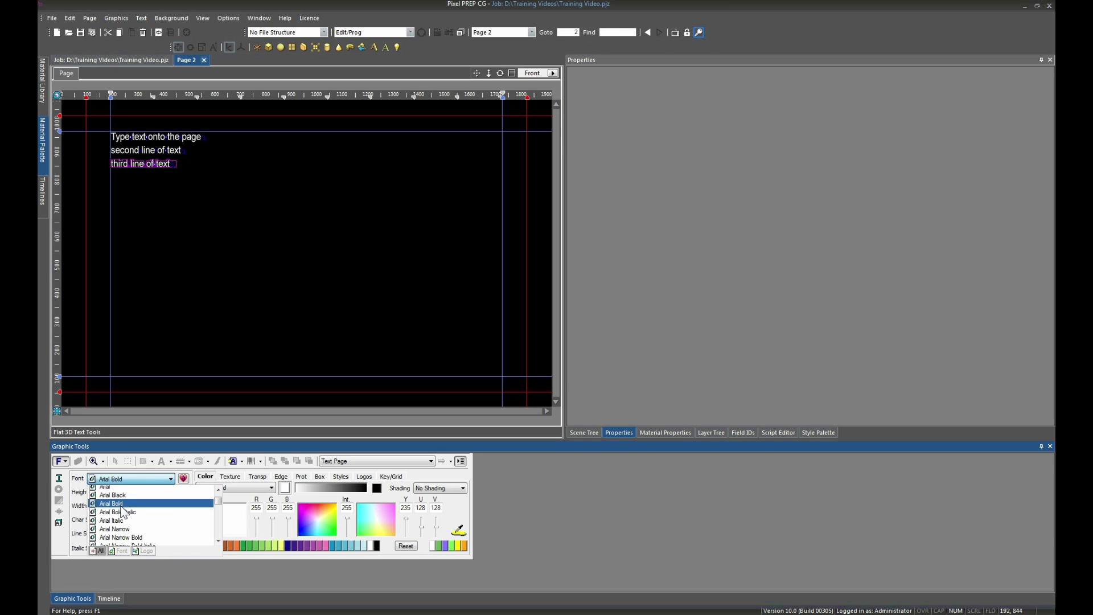
{"action": "left_click", "coordinate": [121, 504]}
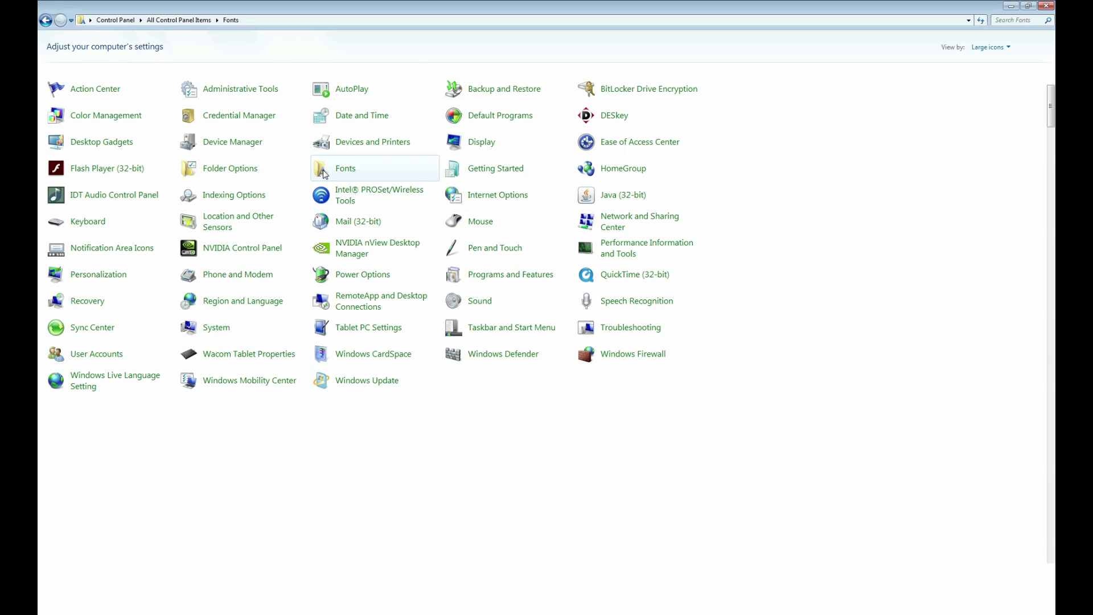
Step: Switch to the Windows Control Panel, open the installed fonts folder and bring up the options for Zurich Blk BT
{"action": "left_click", "coordinate": [323, 173]}
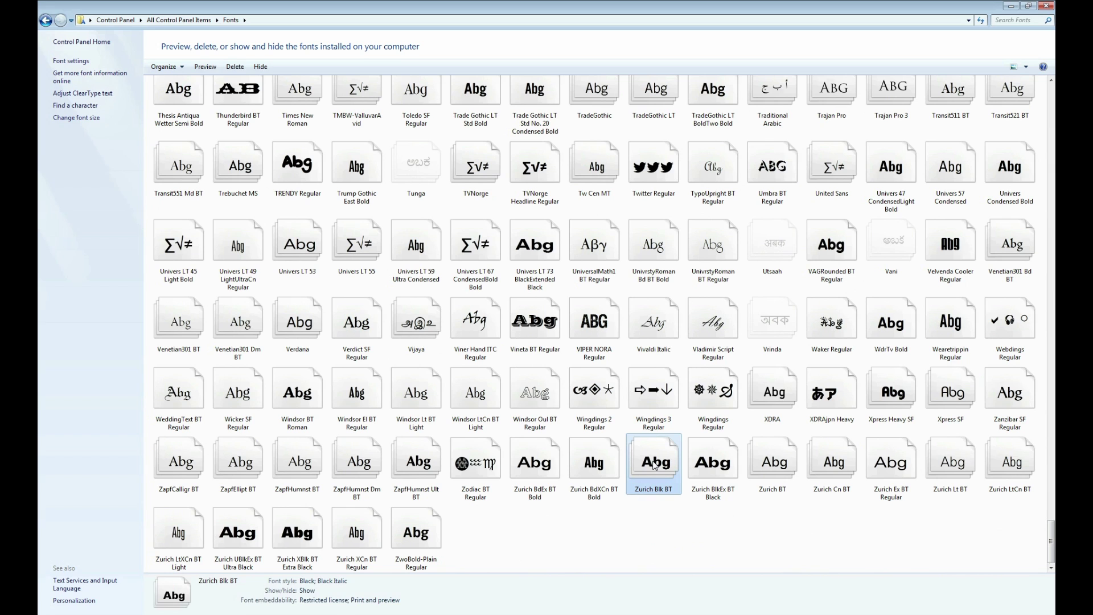
{"action": "right_click", "coordinate": [652, 460]}
{"action": "left_click", "coordinate": [550, 435]}
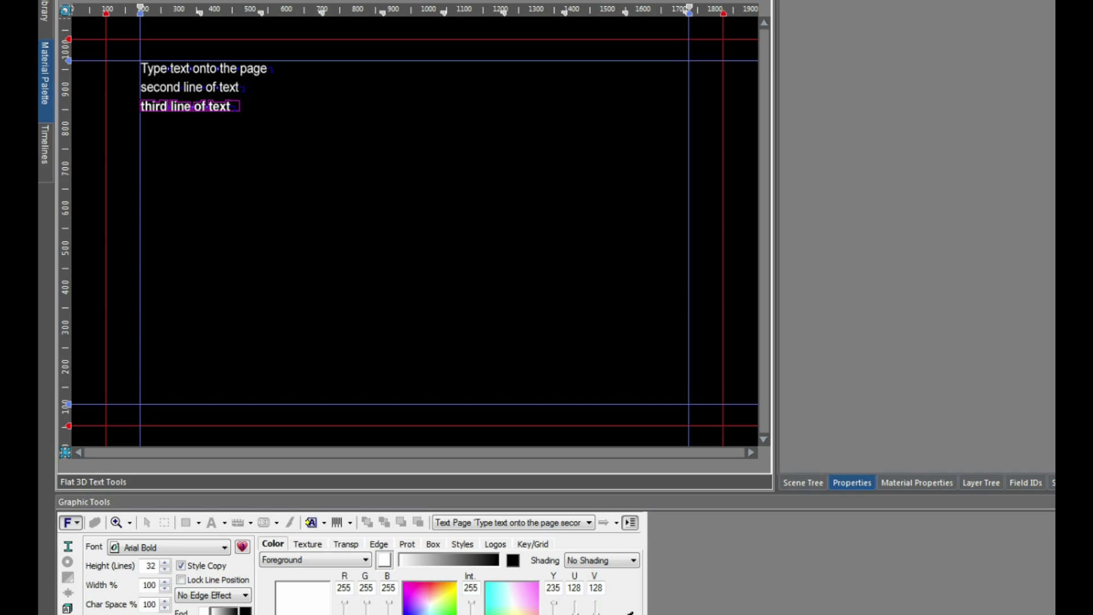
Step: Increase the height of the third line of text to 54 lines
{"action": "left_click", "coordinate": [164, 563]}
{"action": "left_click", "coordinate": [164, 563]}
{"action": "left_click", "coordinate": [165, 563]}
{"action": "left_click", "coordinate": [164, 563]}
{"action": "left_click", "coordinate": [164, 563]}
{"action": "left_click", "coordinate": [165, 562]}
{"action": "left_click", "coordinate": [164, 563]}
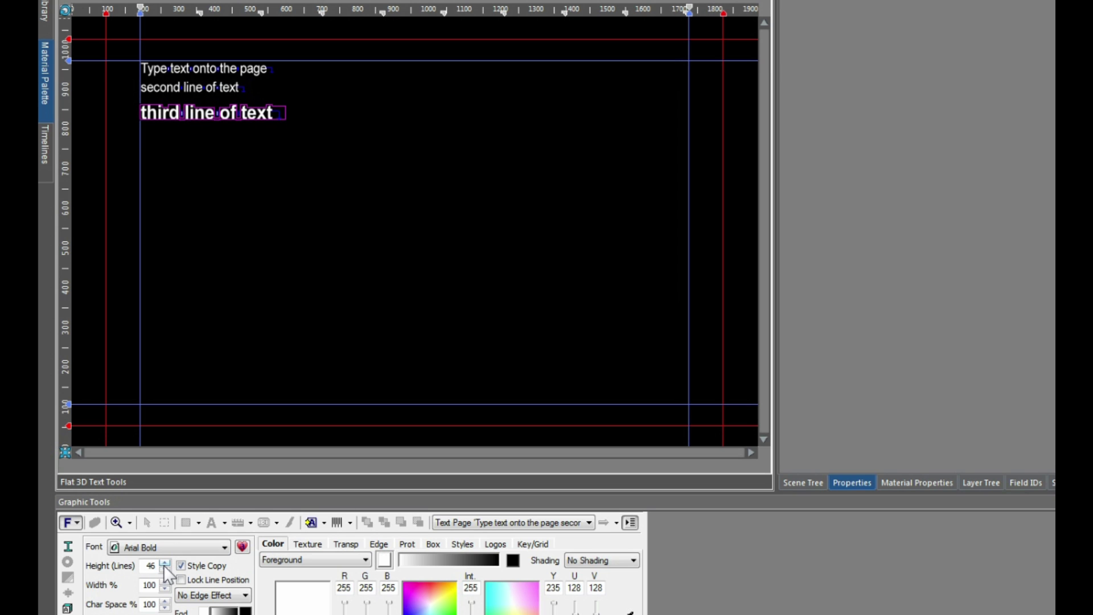
{"action": "left_click", "coordinate": [164, 563]}
{"action": "left_click", "coordinate": [165, 563]}
{"action": "left_click", "coordinate": [164, 563]}
{"action": "left_click", "coordinate": [165, 563]}
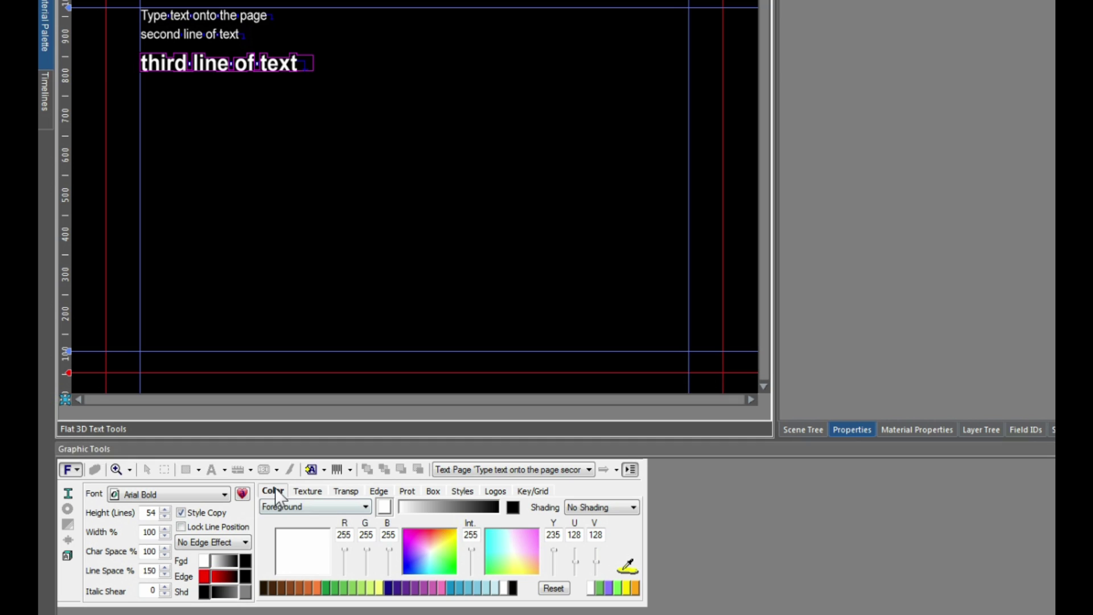
Step: Try several foreground colors on the third line and settle on golden yellow with RGB 255, 195, 0
{"action": "left_click", "coordinate": [275, 489]}
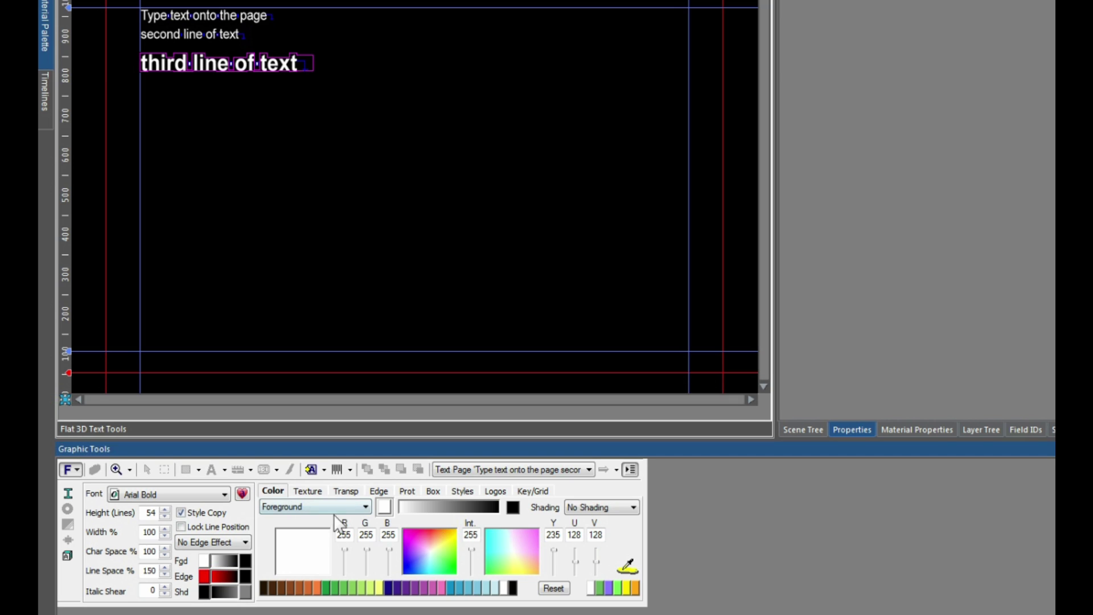
{"action": "left_click", "coordinate": [449, 538]}
{"action": "left_click", "coordinate": [446, 559]}
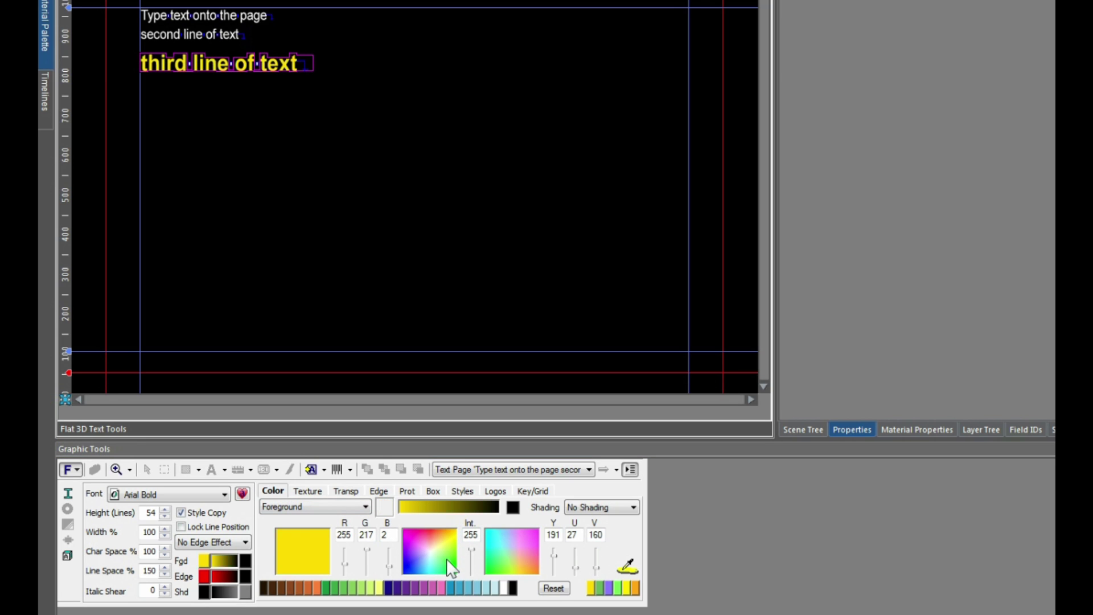
{"action": "left_click", "coordinate": [417, 536]}
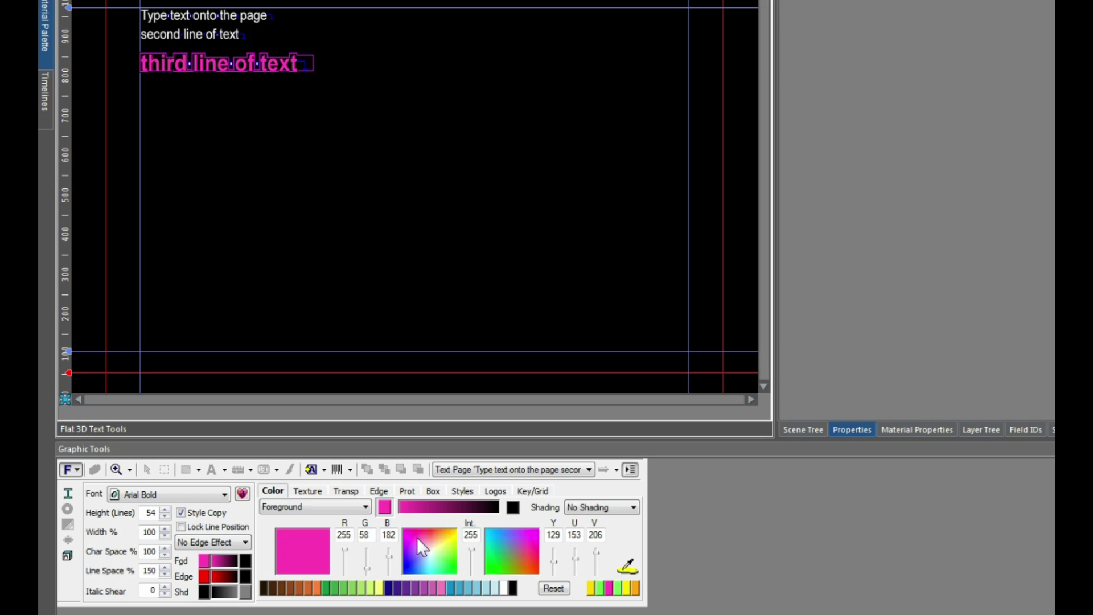
{"action": "left_click", "coordinate": [454, 541]}
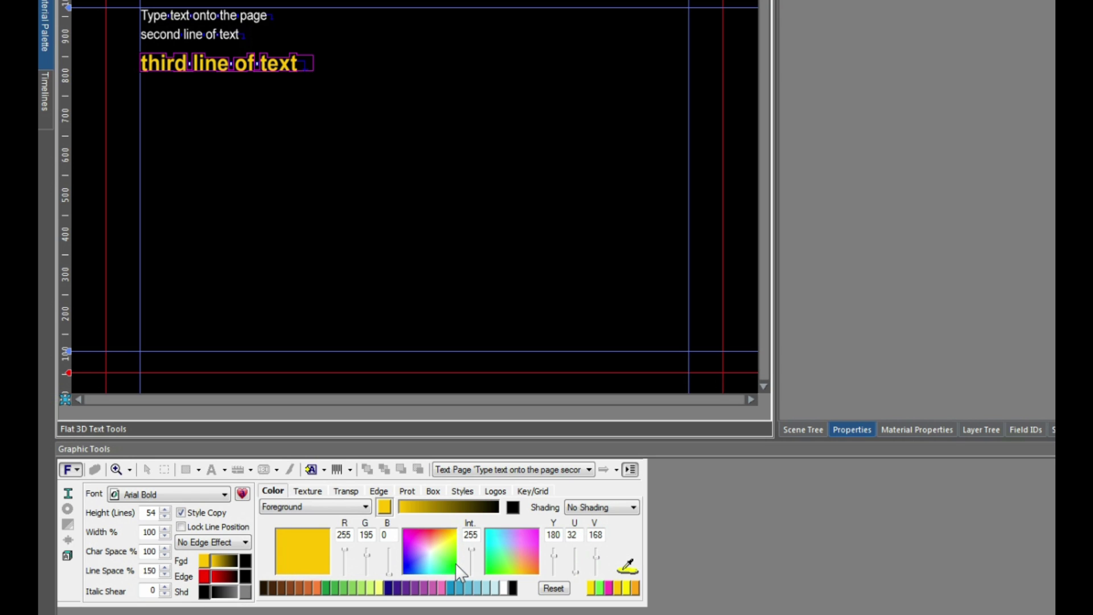
Step: Set the main foreground transparency of the third line of text to 50
{"action": "left_click", "coordinate": [349, 493]}
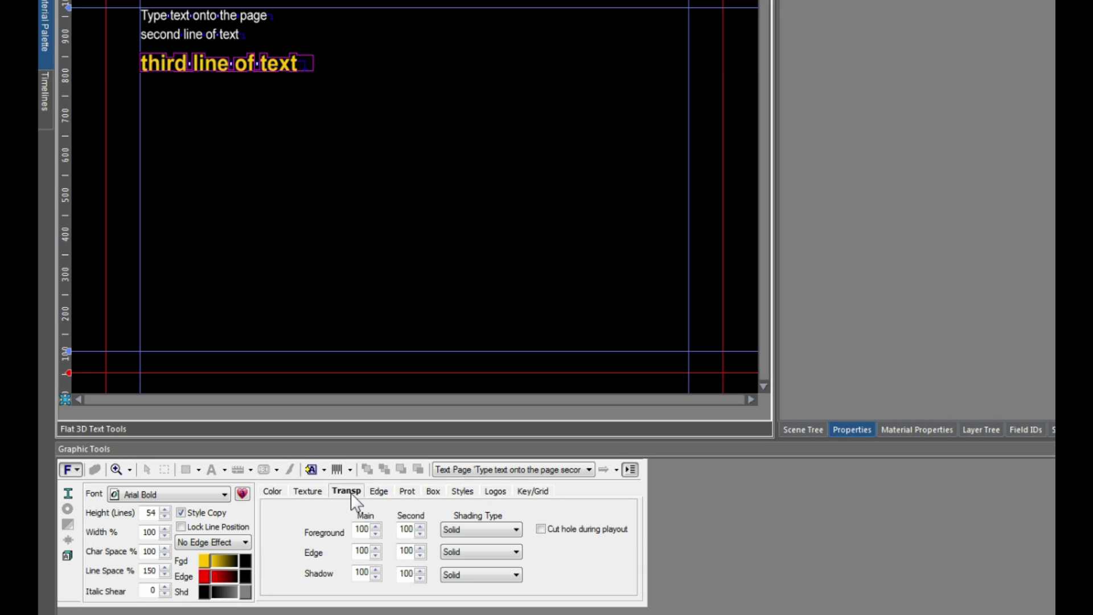
{"action": "double_click", "coordinate": [362, 529]}
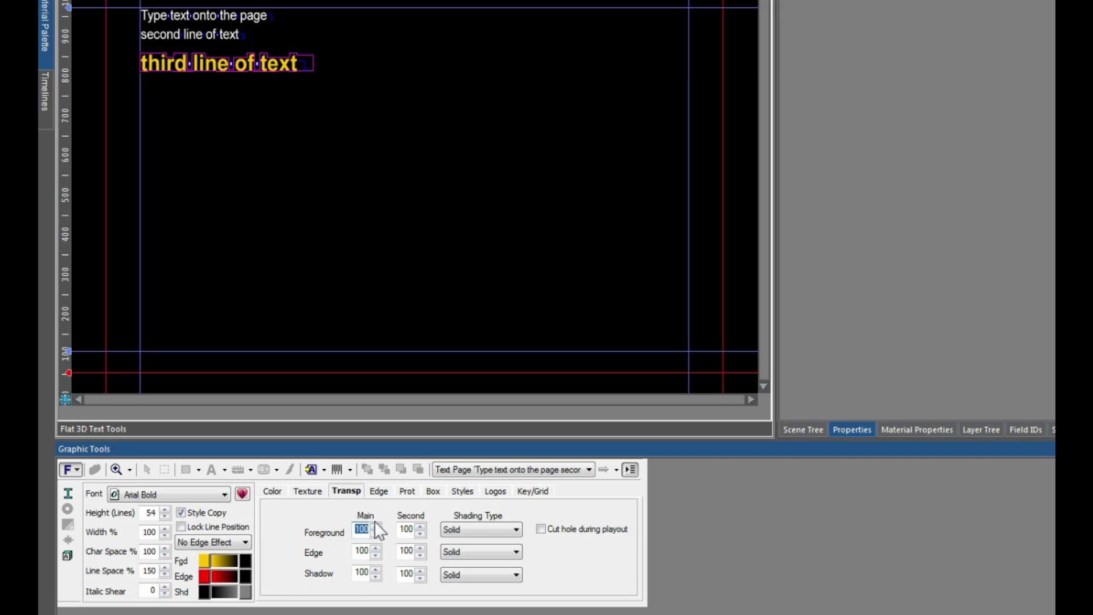
{"action": "type", "text": "50"}
{"action": "key", "text": "Return"}
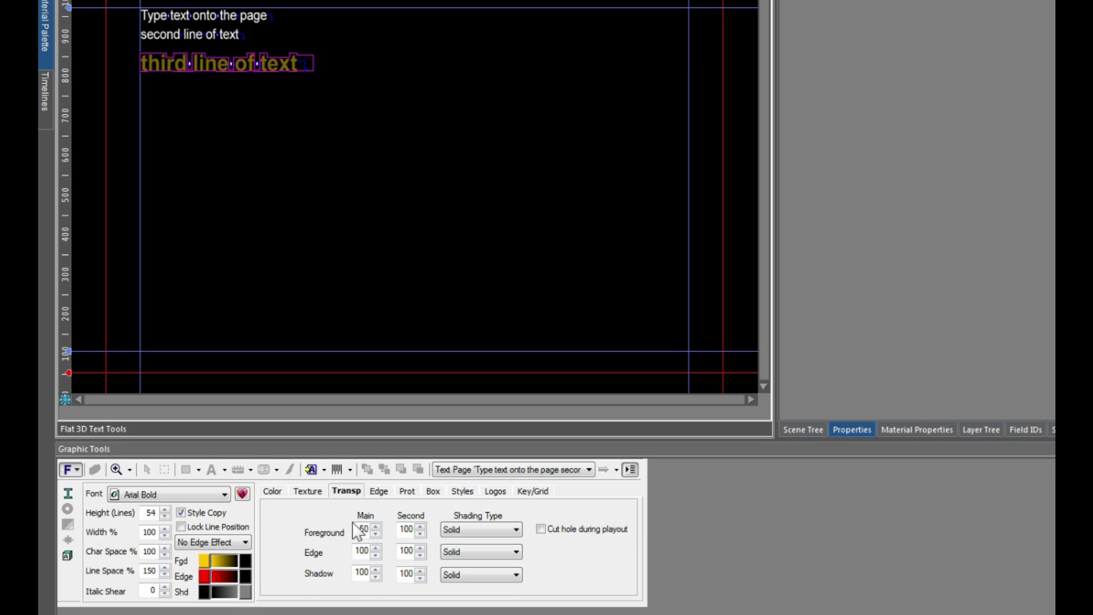
Step: Set the main foreground transparency of the third line of text to 100
{"action": "left_click", "coordinate": [362, 528]}
{"action": "type", "text": "100"}
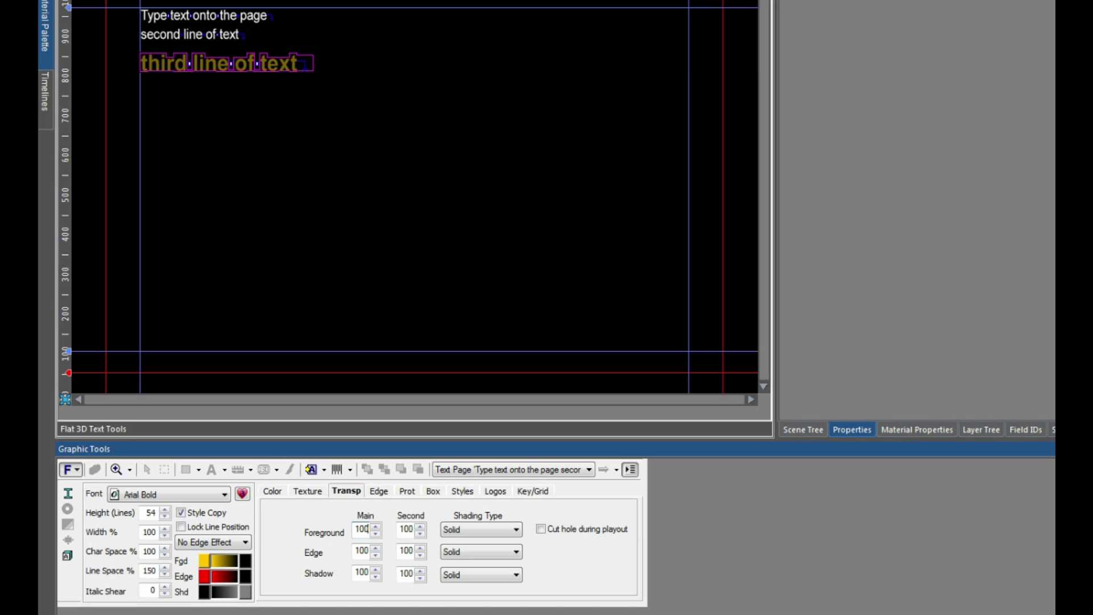
{"action": "key", "text": "Return"}
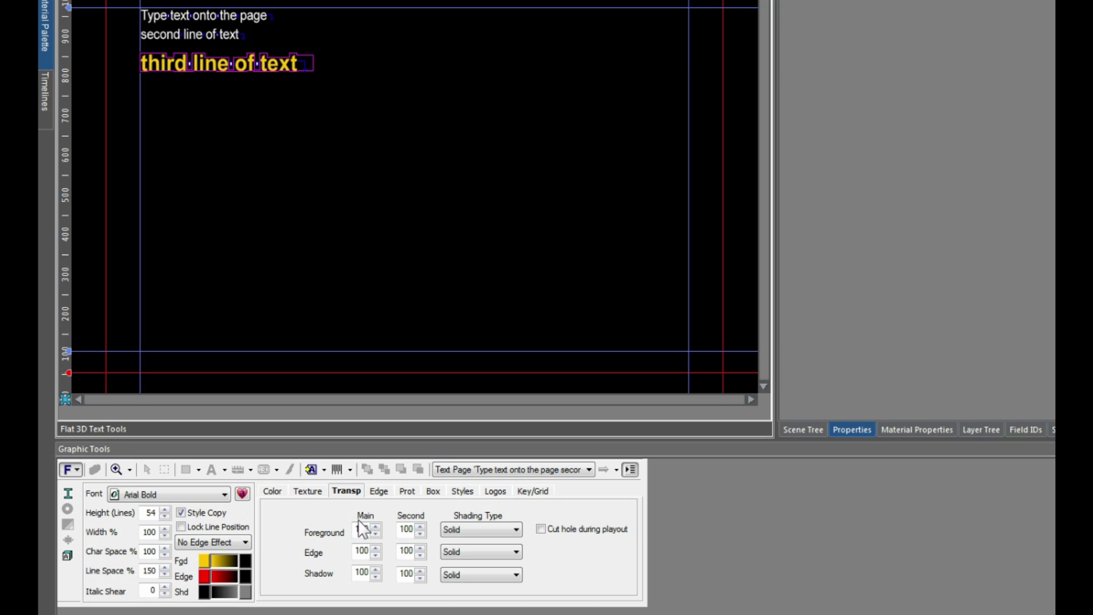
Step: Try the Outline and Border edge effects on the third line, and return it to No Edge Effect
{"action": "left_click", "coordinate": [379, 490]}
{"action": "left_click", "coordinate": [274, 515]}
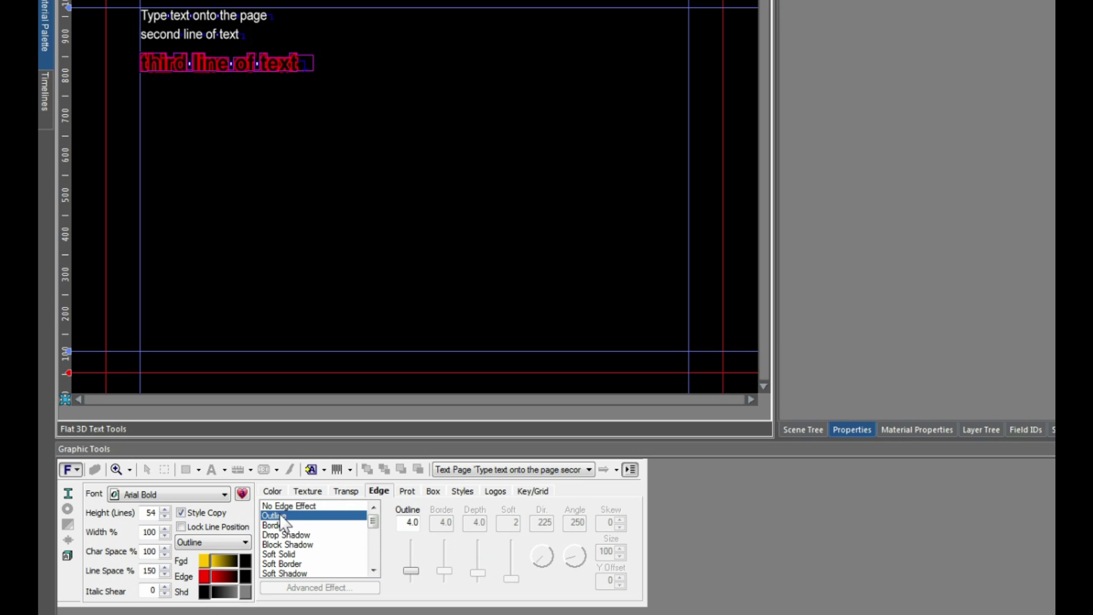
{"action": "left_click", "coordinate": [280, 525]}
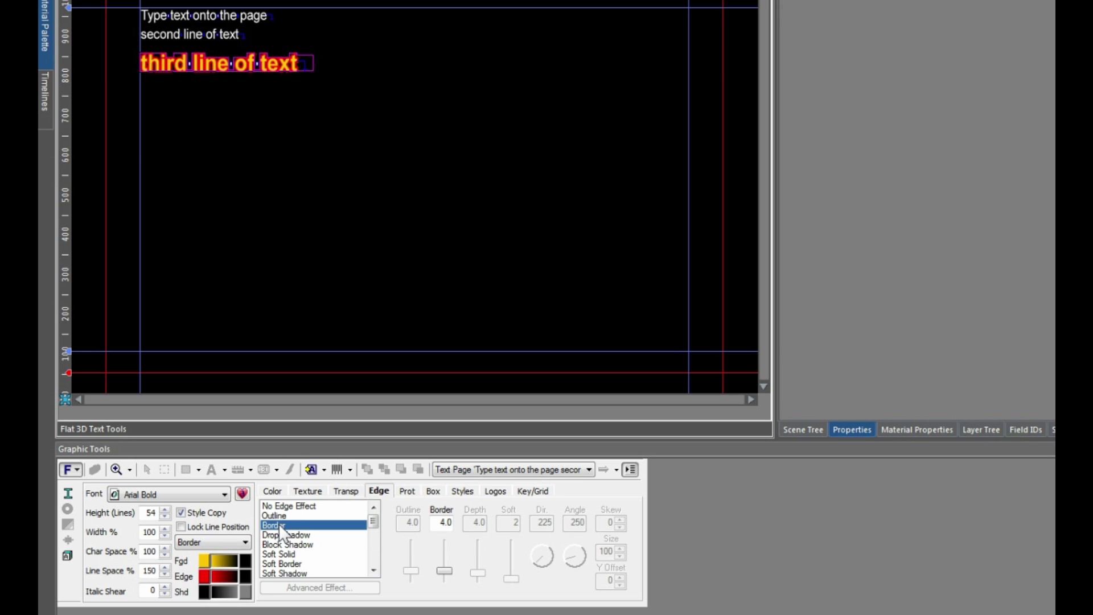
{"action": "left_click", "coordinate": [288, 506]}
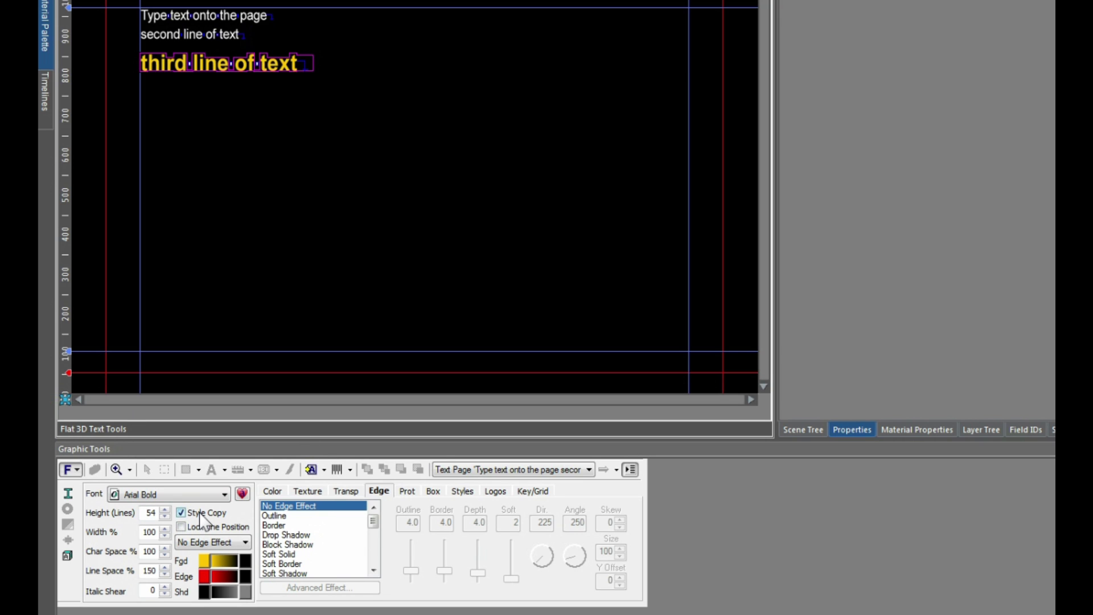
Step: Insert "extra text" between "second" and "line" in the second line of text
{"action": "left_click", "coordinate": [191, 35]}
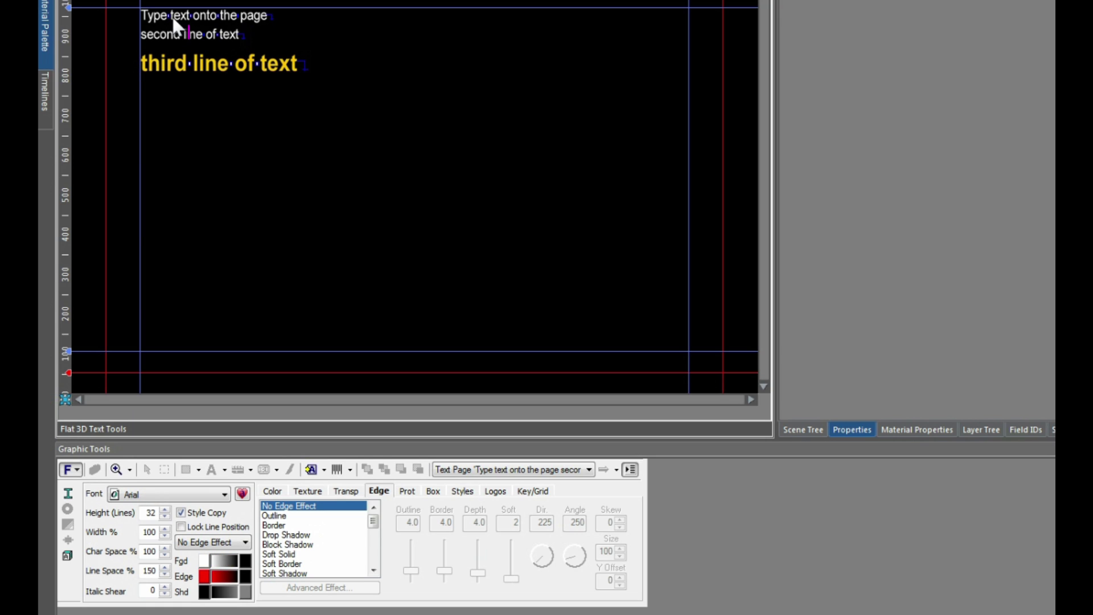
{"action": "type", "text": "extra text"}
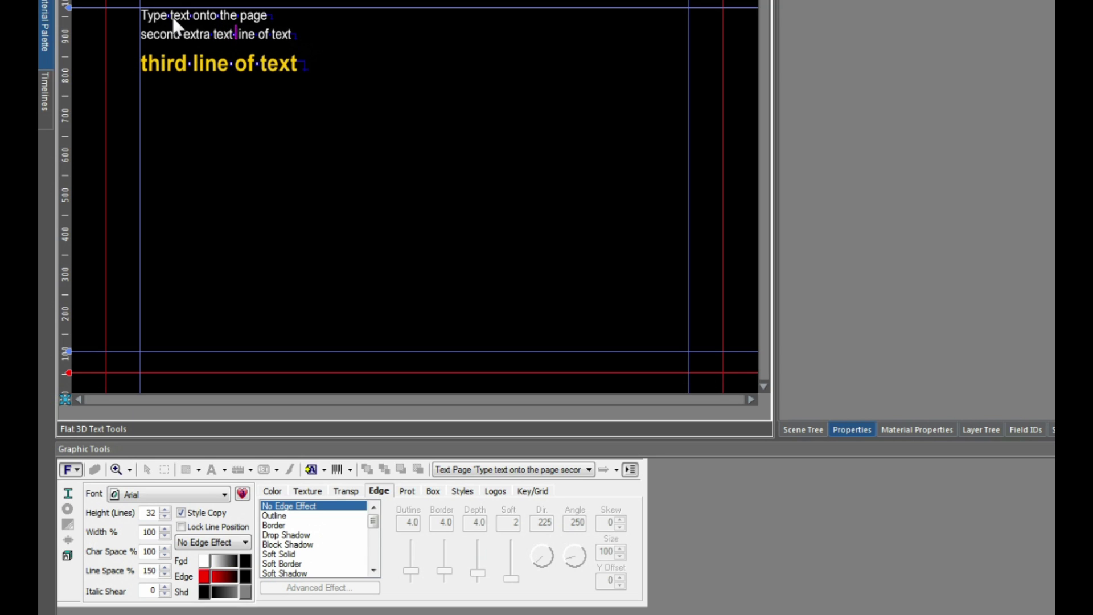
Step: With Style Copy off, add "uses the colour" in magenta (RGB 255, 0, 174) after "extra text", and turn Style Copy back on
{"action": "left_click", "coordinate": [181, 513]}
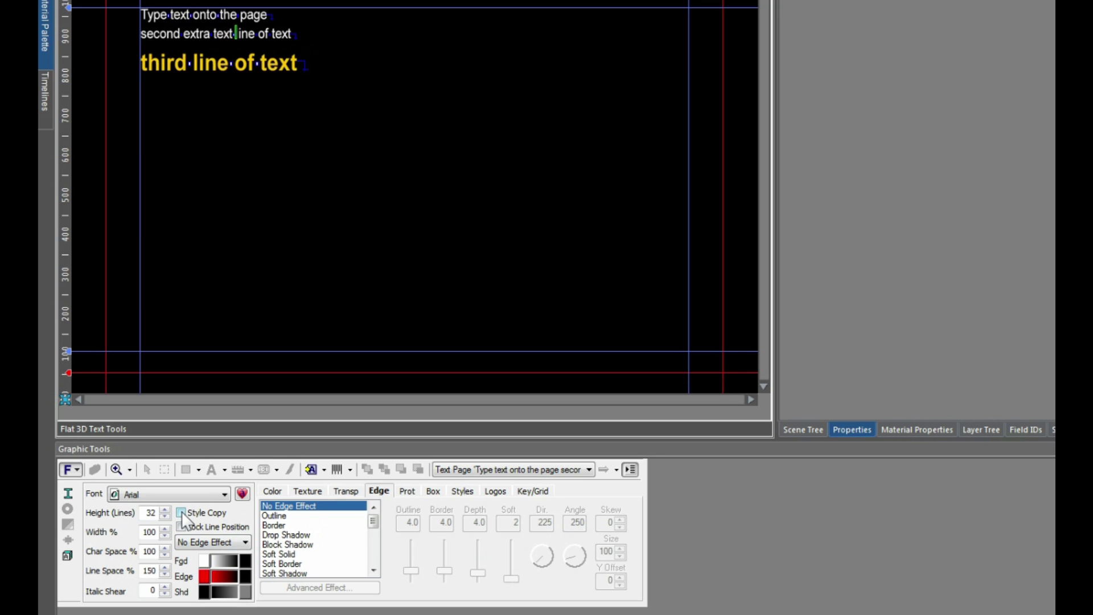
{"action": "left_click", "coordinate": [273, 490]}
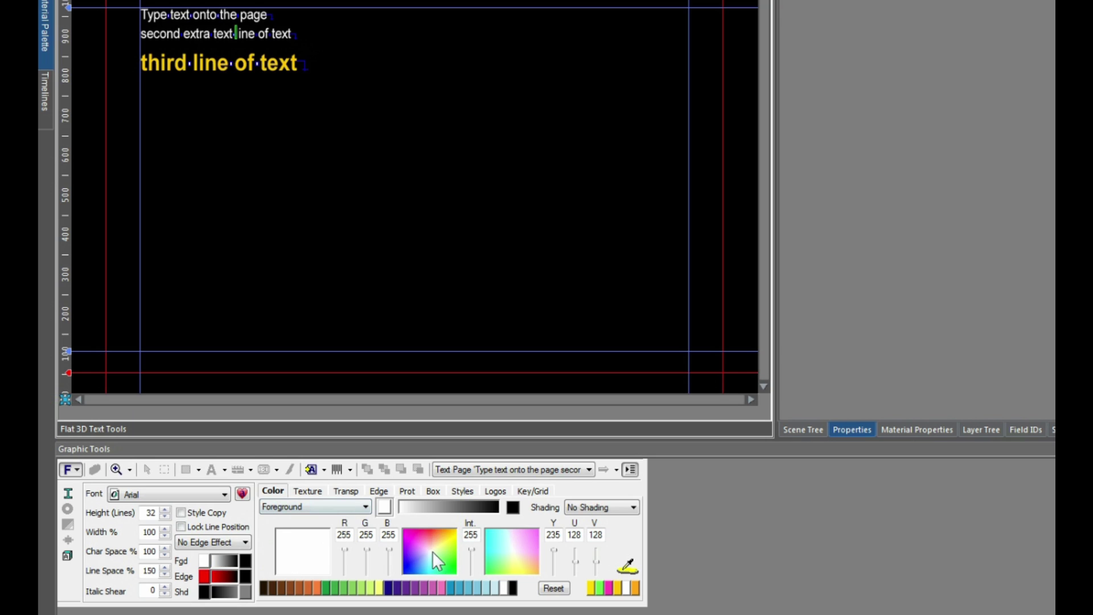
{"action": "left_click_drag", "start_coordinate": [429, 541], "coordinate": [410, 528]}
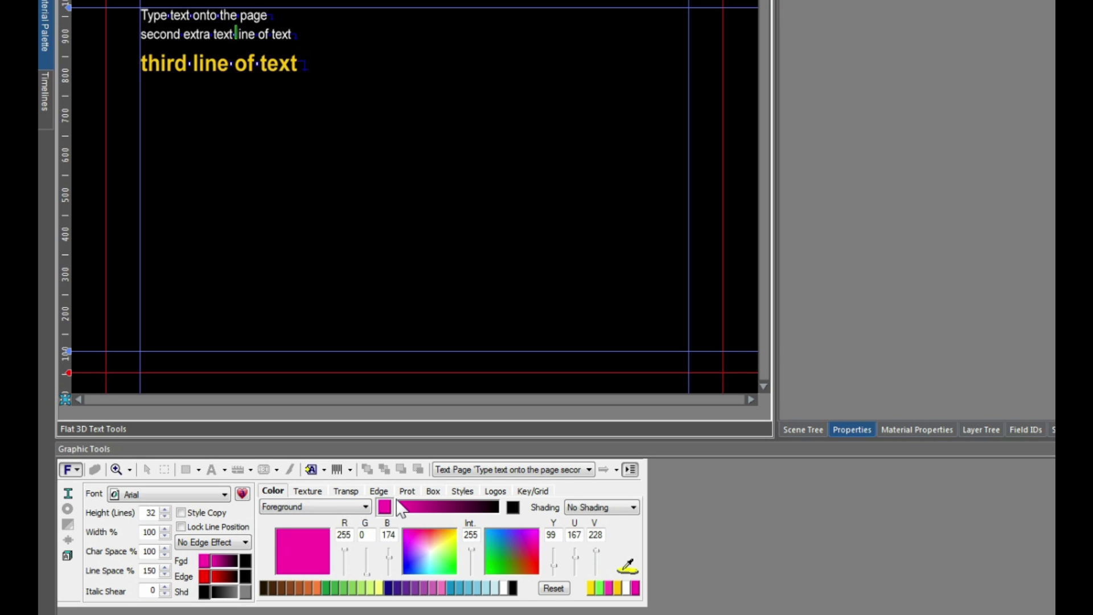
{"action": "type", "text": "uses the "}
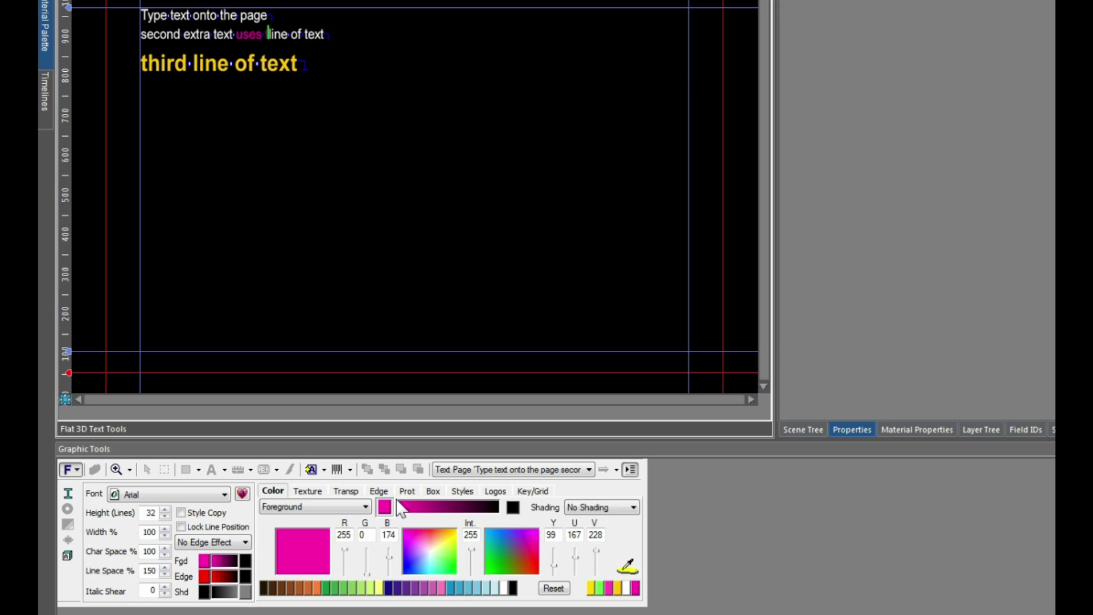
{"action": "type", "text": "colour"}
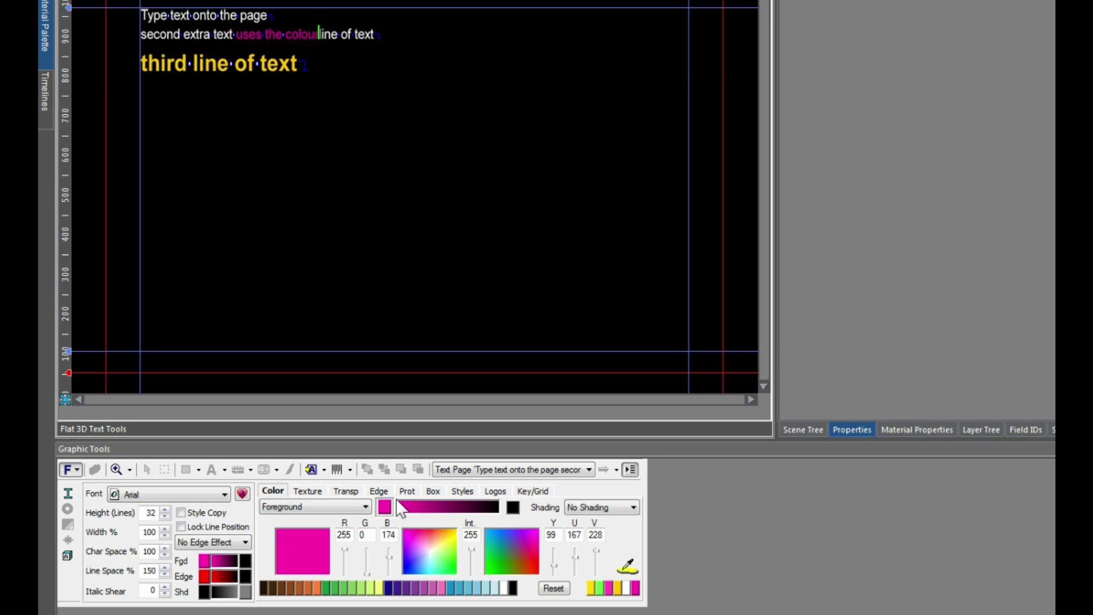
{"action": "left_click", "coordinate": [181, 513]}
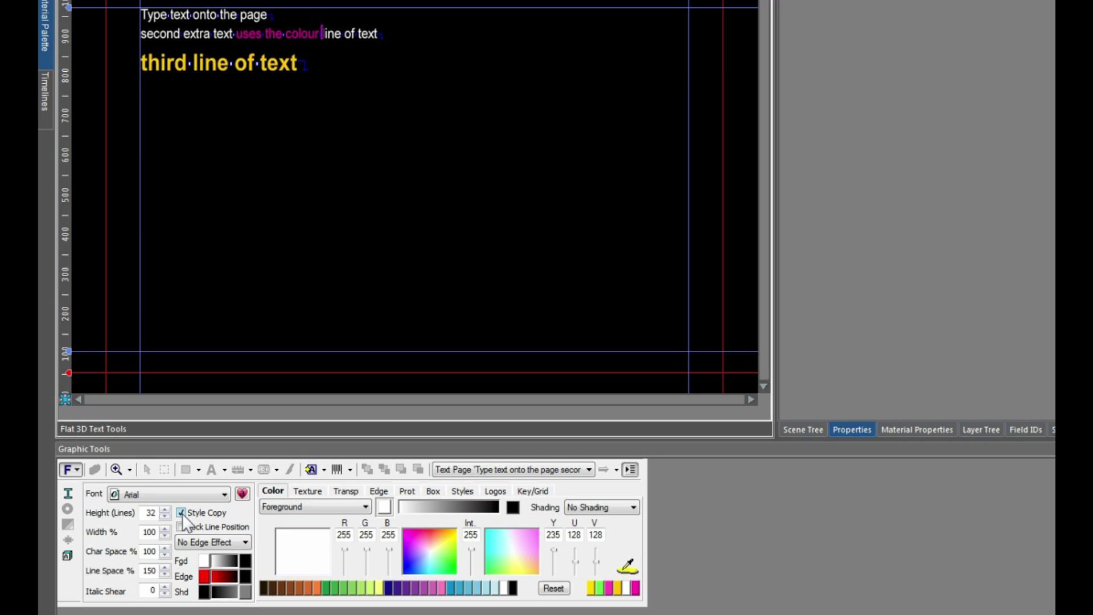
{"action": "left_click", "coordinate": [343, 33]}
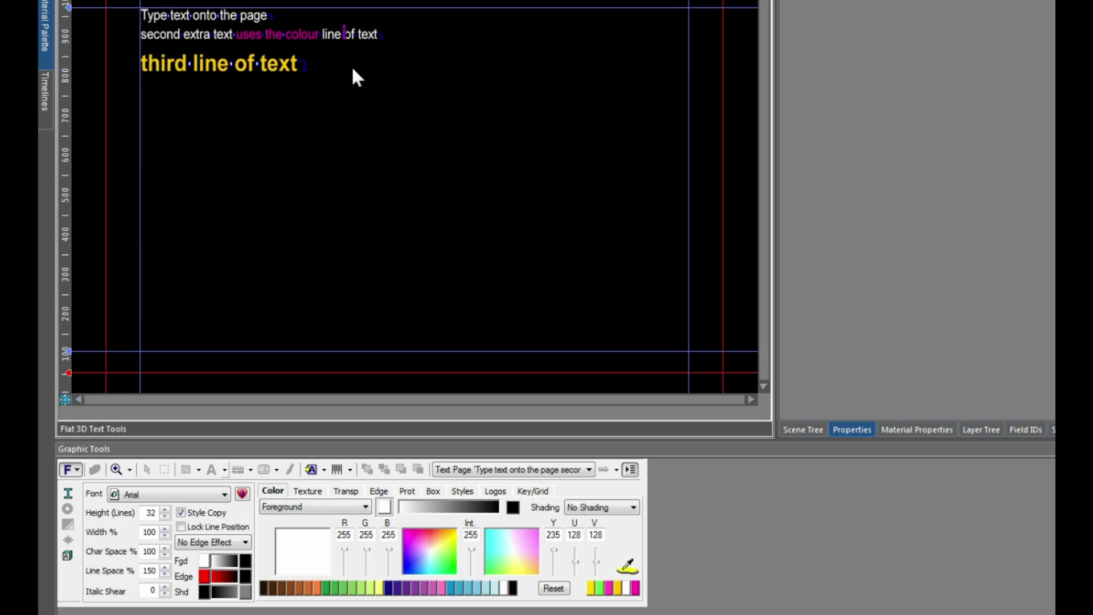
{"action": "type", "text": "mroe"}
{"action": "key", "text": "BackSpace"}
{"action": "key", "text": "BackSpace"}
{"action": "key", "text": "BackSpace"}
{"action": "key", "text": "BackSpace"}
Step: Insert "more of the same" before "colour" within the magenta words of the second line
{"action": "left_click", "coordinate": [283, 33]}
{"action": "type", "text": "more other"}
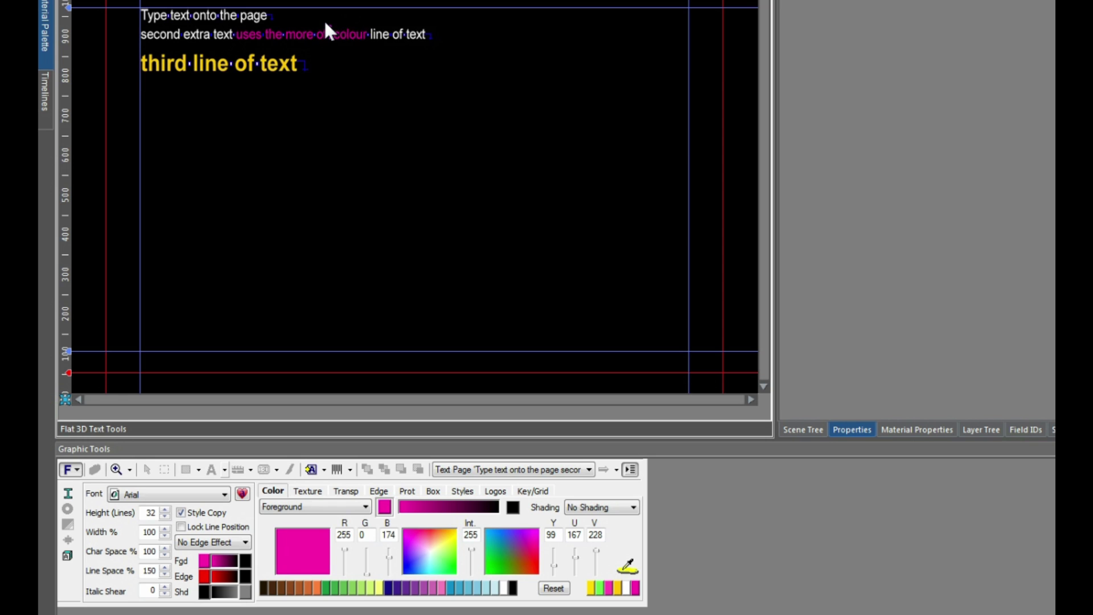
{"action": "type", "text": " the sam"}
{"action": "key", "text": "ctrl+Right"}
{"action": "key", "text": "ctrl+Right"}
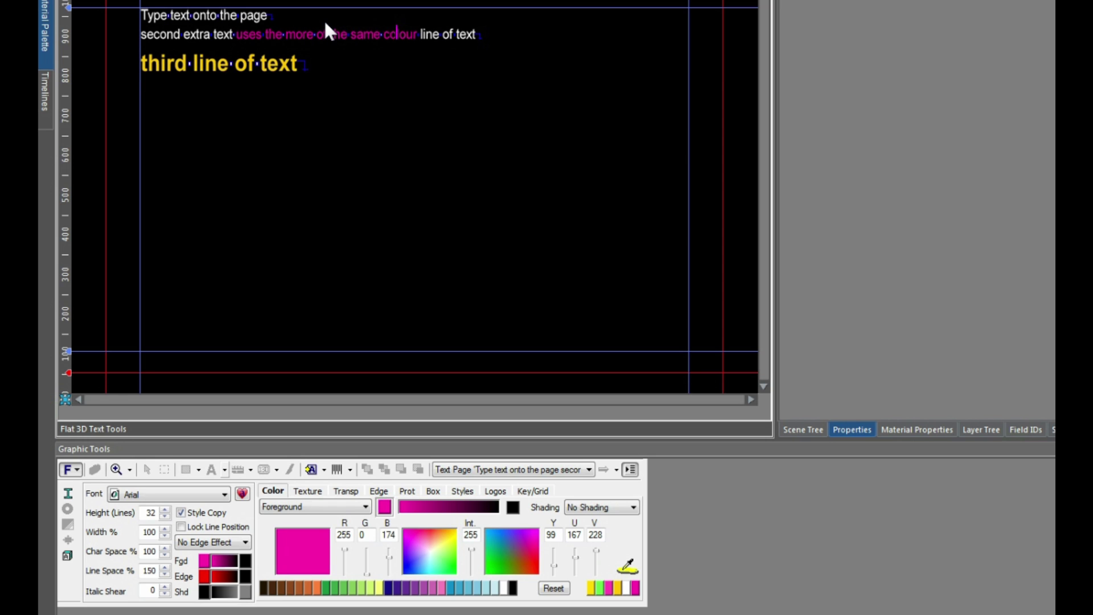
Step: Select all the magenta words in the second line and delete them together with the surplus space
{"action": "key", "text": "ctrl+shift+Left"}
{"action": "key", "text": "ctrl+shift+Left"}
{"action": "key", "text": "ctrl+shift+Left"}
{"action": "key", "text": "ctrl+shift+Left"}
{"action": "key", "text": "ctrl+shift+Left"}
{"action": "key", "text": "ctrl+shift+Left"}
{"action": "key", "text": "ctrl+shift+Left"}
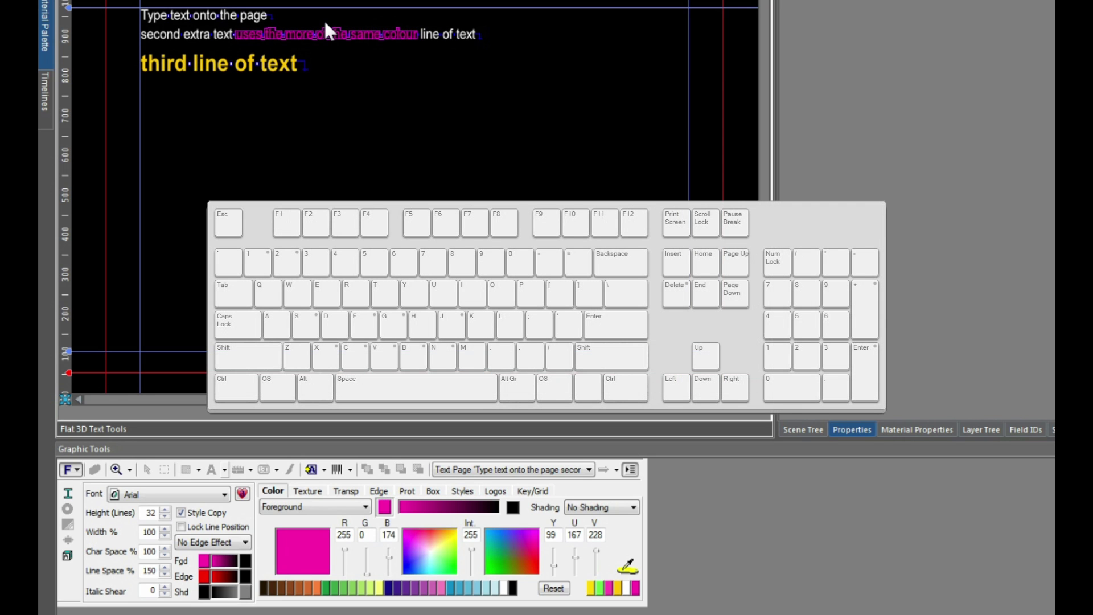
{"action": "key", "text": "BackSpace"}
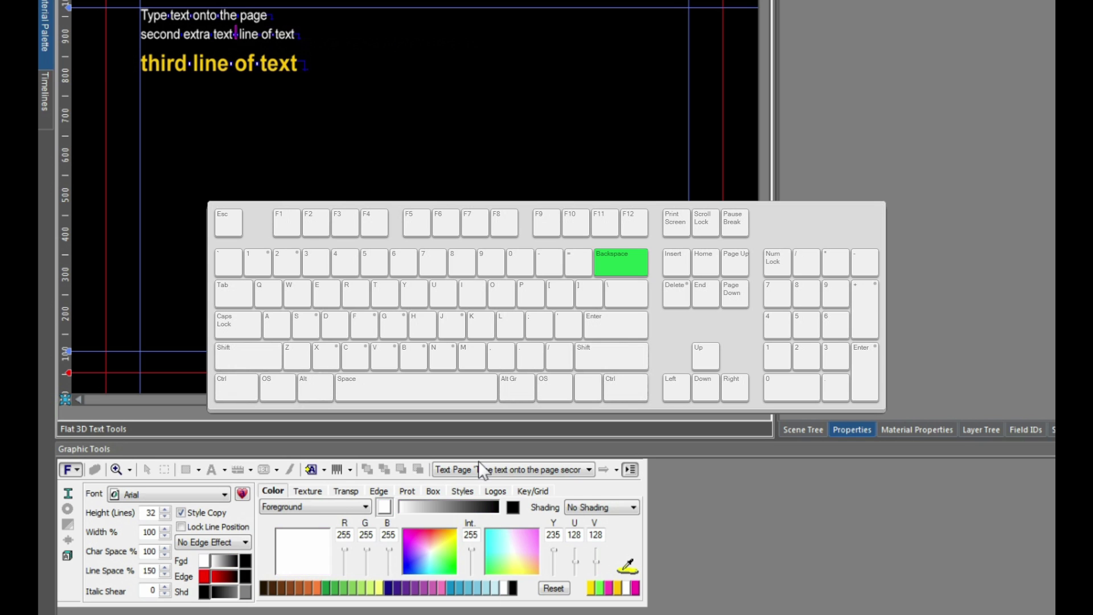
{"action": "key", "text": "ctrl+Left"}
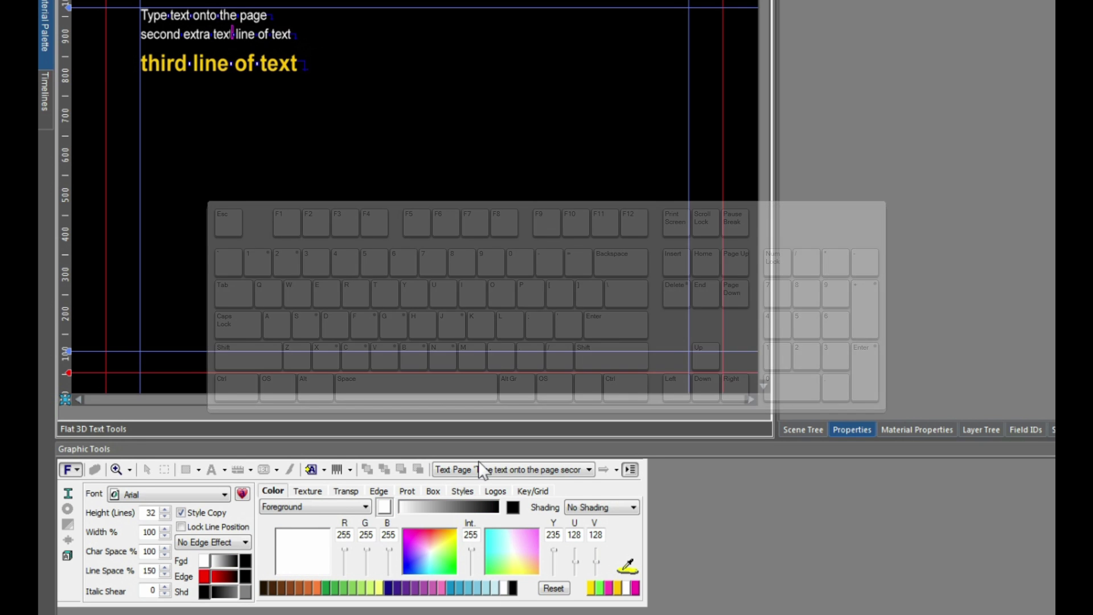
{"action": "key", "text": "Left"}
{"action": "key", "text": "Left"}
{"action": "key", "text": "Left"}
{"action": "key", "text": "Left"}
{"action": "key", "text": "Left"}
{"action": "key", "text": "Left"}
{"action": "key", "text": "Left"}
{"action": "key", "text": "Left"}
{"action": "key", "text": "Left"}
{"action": "key", "text": "Left"}
{"action": "key", "text": "Left"}
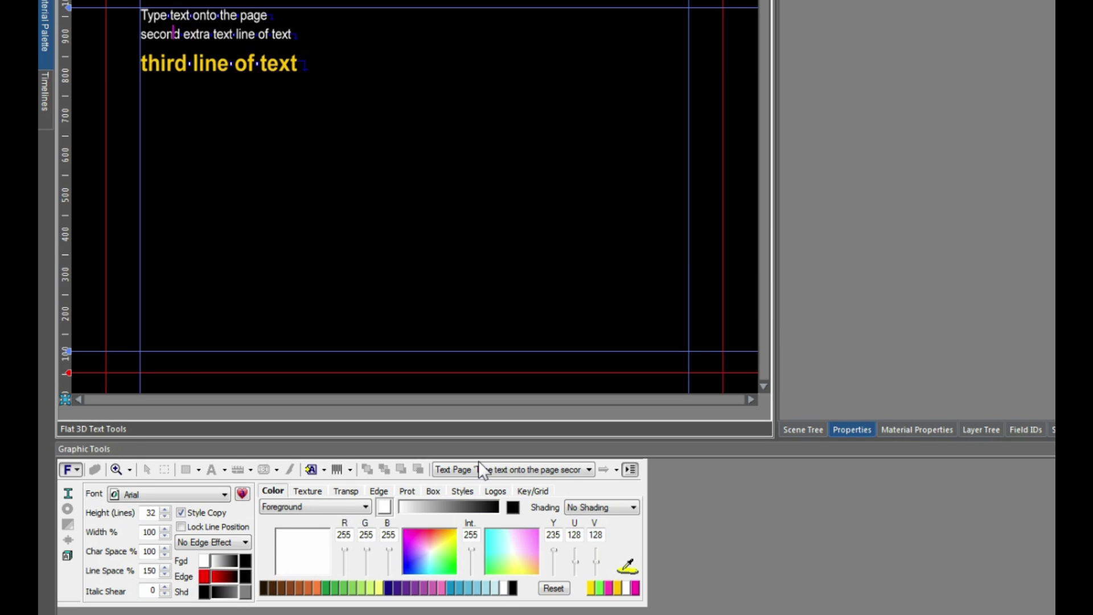
{"action": "key", "text": "Left"}
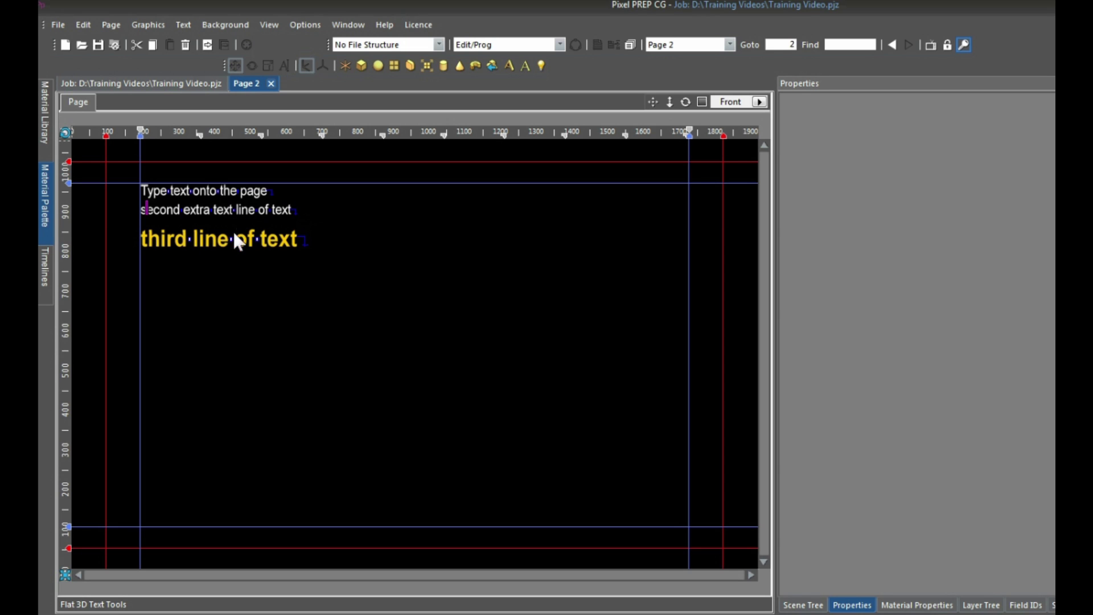
Step: Hide the formatting characters in the page text, and turn their display back on
{"action": "left_click", "coordinate": [185, 24]}
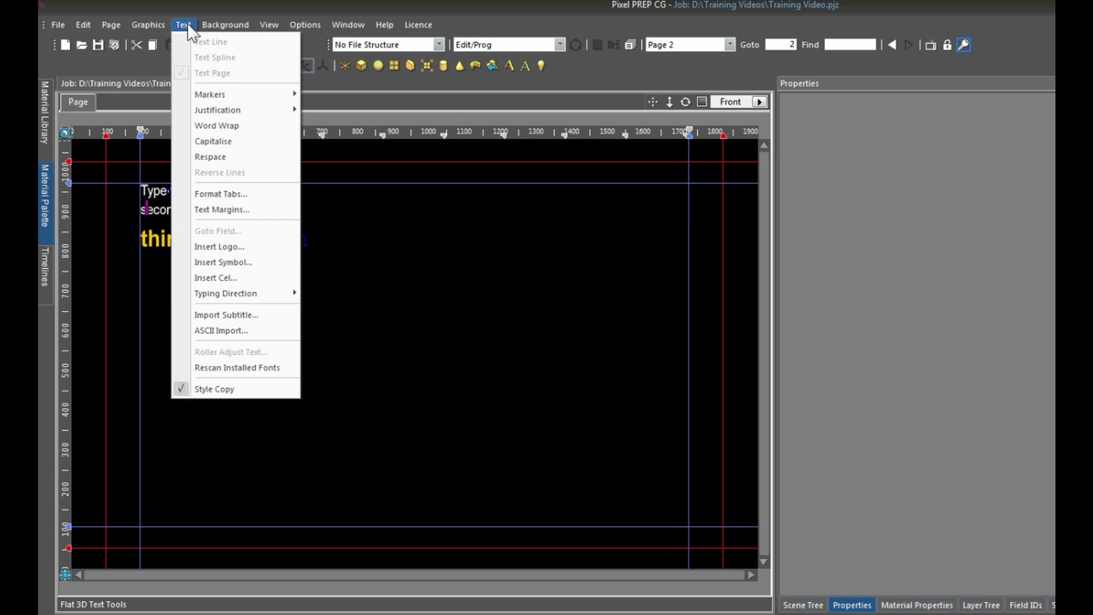
{"action": "mouse_move", "coordinate": [228, 93]}
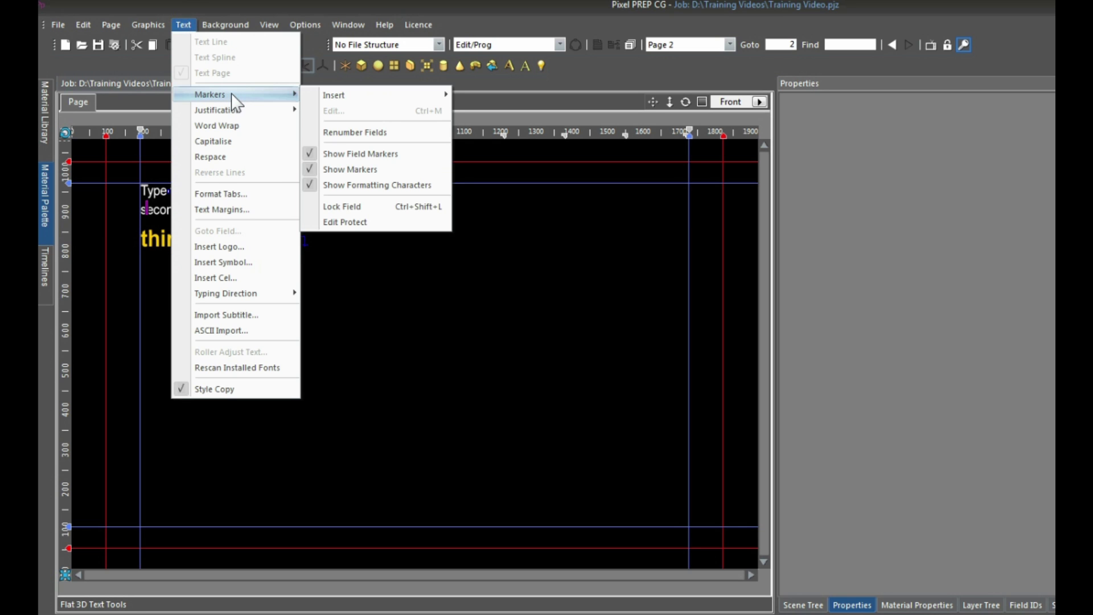
{"action": "left_click", "coordinate": [371, 185]}
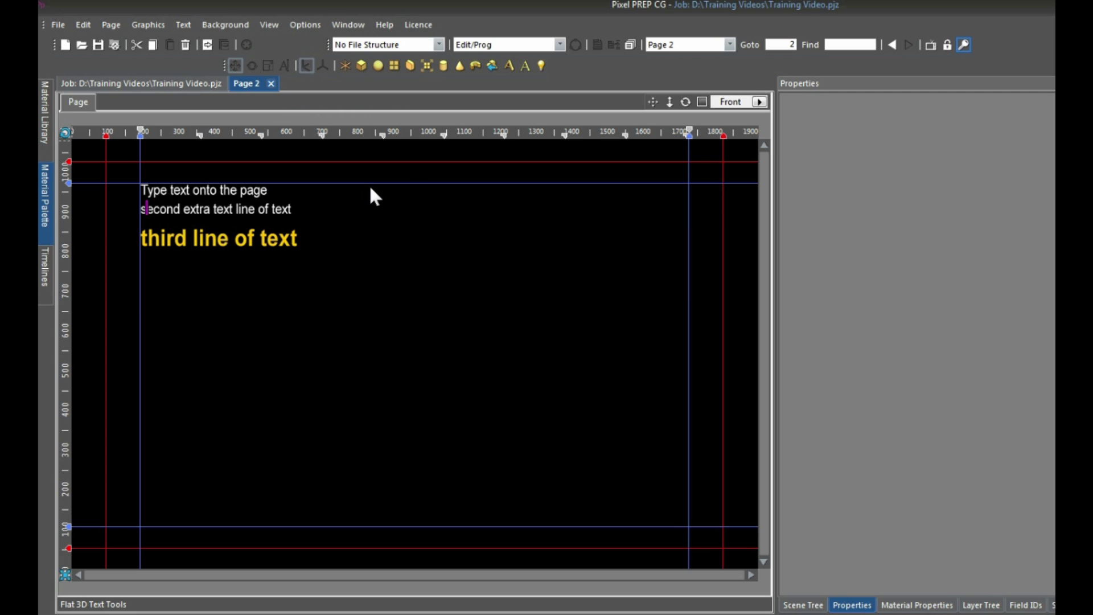
{"action": "left_click", "coordinate": [183, 24]}
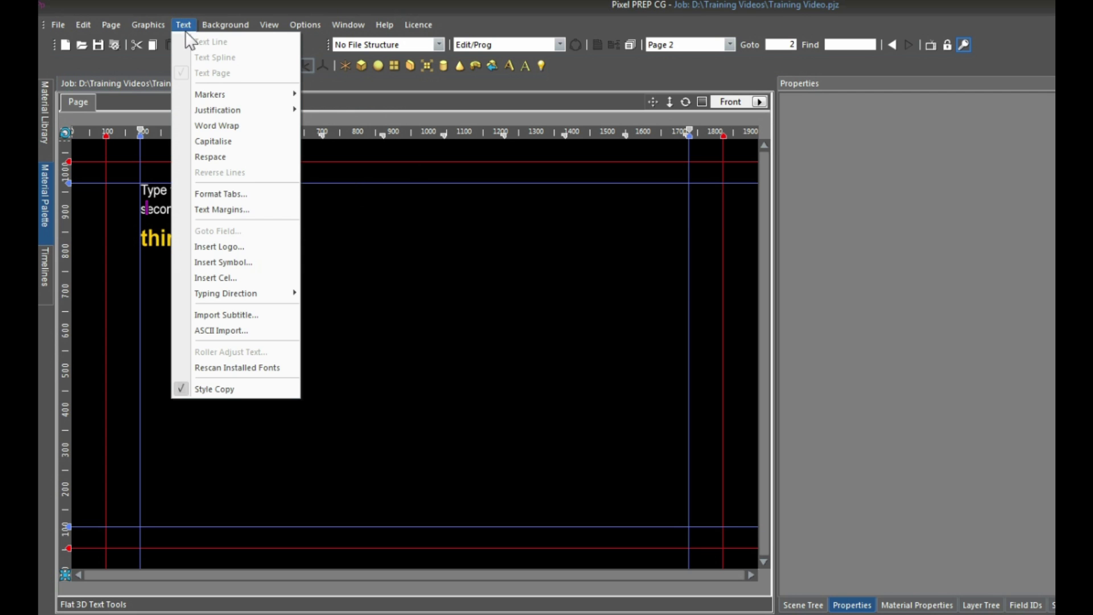
{"action": "mouse_move", "coordinate": [233, 94]}
{"action": "left_click", "coordinate": [367, 183]}
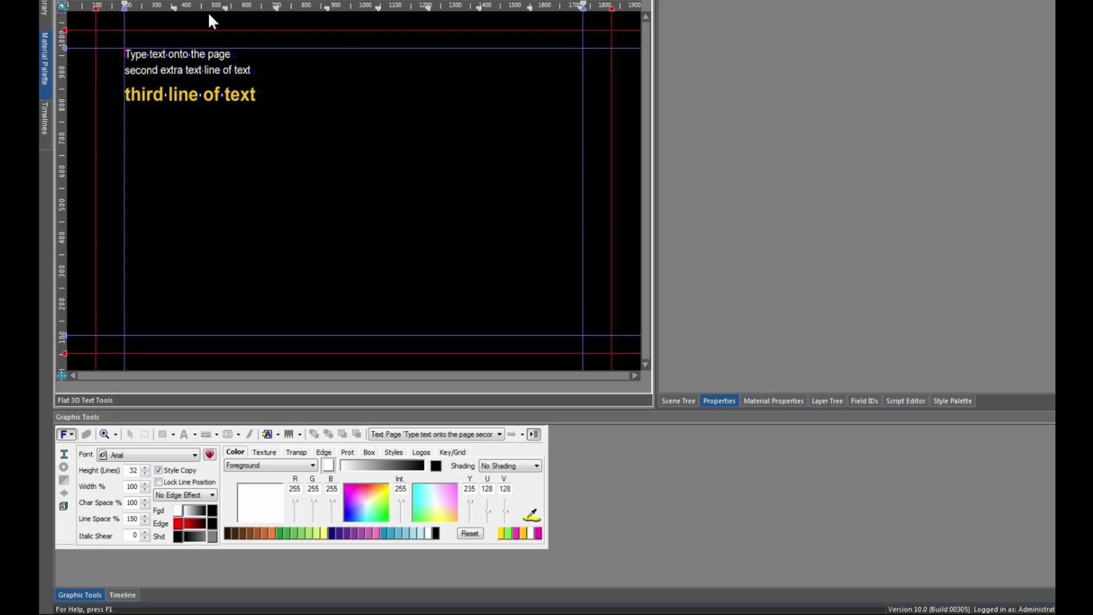
Step: Select all the text on the page, try right and center alignment, and finish with left alignment
{"action": "key", "text": "ctrl+a"}
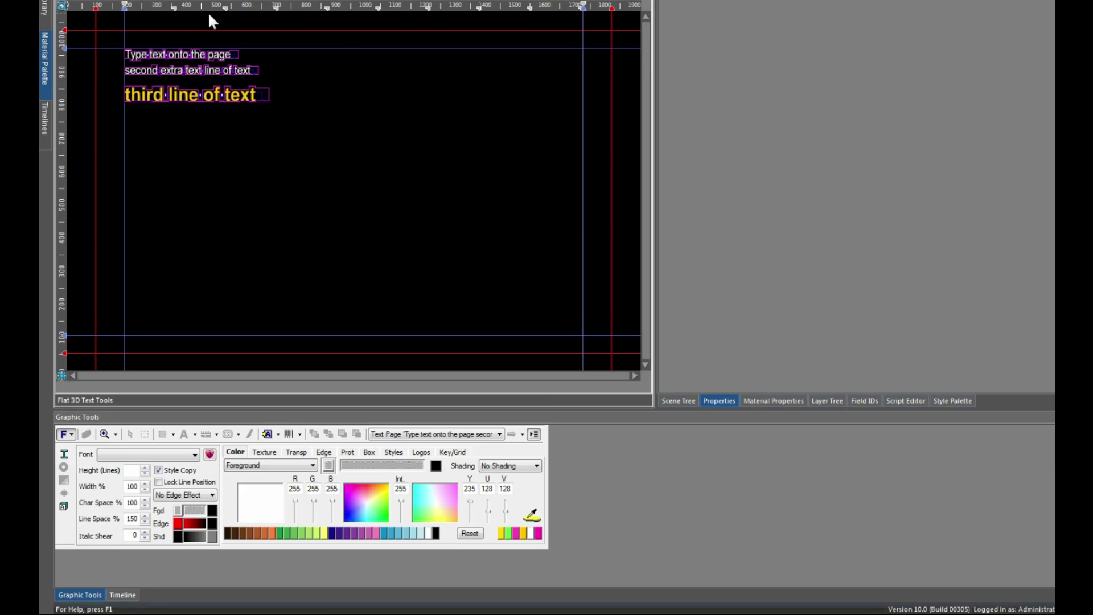
{"action": "left_click", "coordinate": [300, 435]}
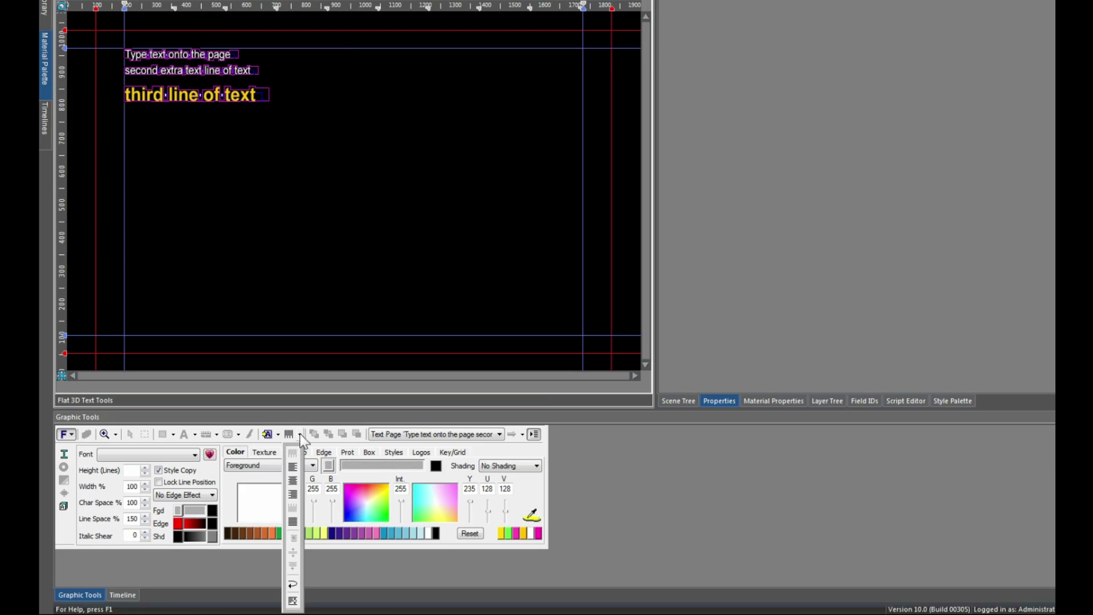
{"action": "left_click", "coordinate": [293, 493]}
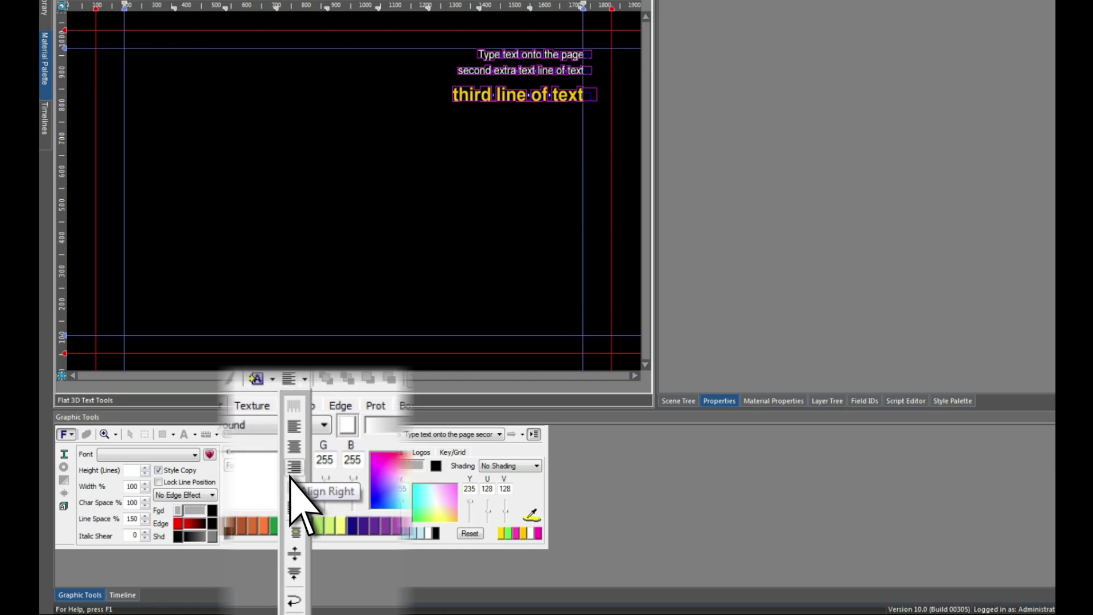
{"action": "left_click", "coordinate": [292, 449]}
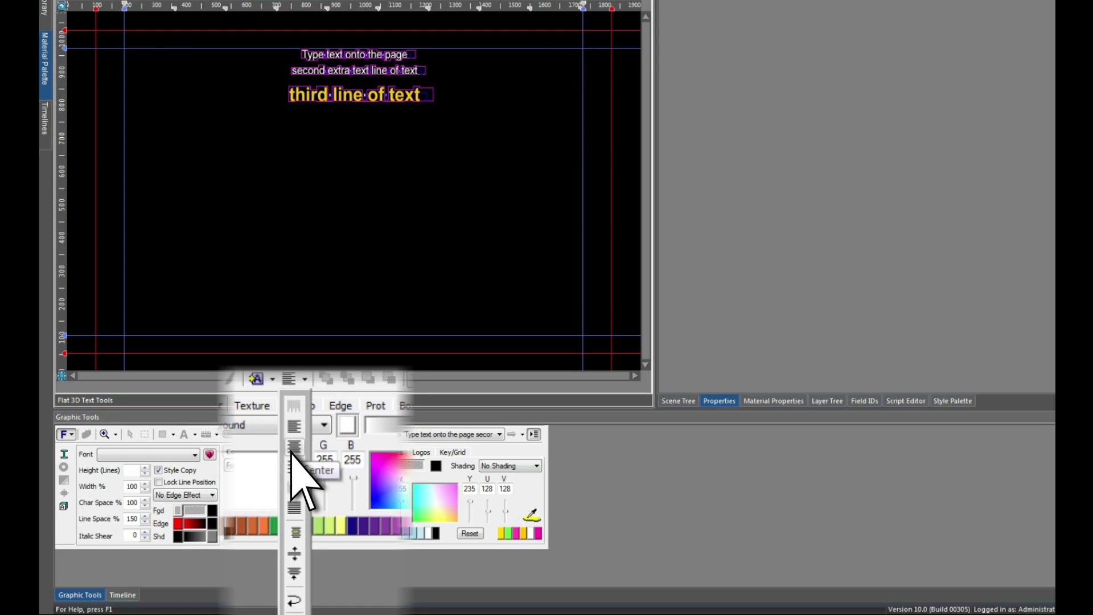
{"action": "left_click", "coordinate": [291, 427]}
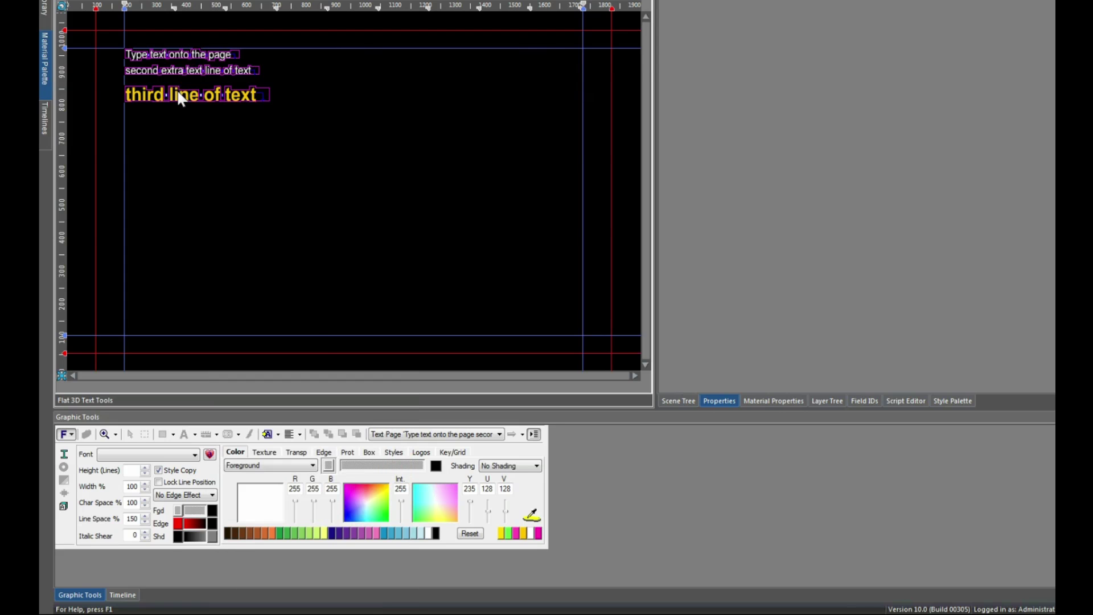
Step: Move the whole selected text block down the page, and nudge it slightly to the left and down
{"action": "left_click_drag", "start_coordinate": [182, 95], "coordinate": [192, 169]}
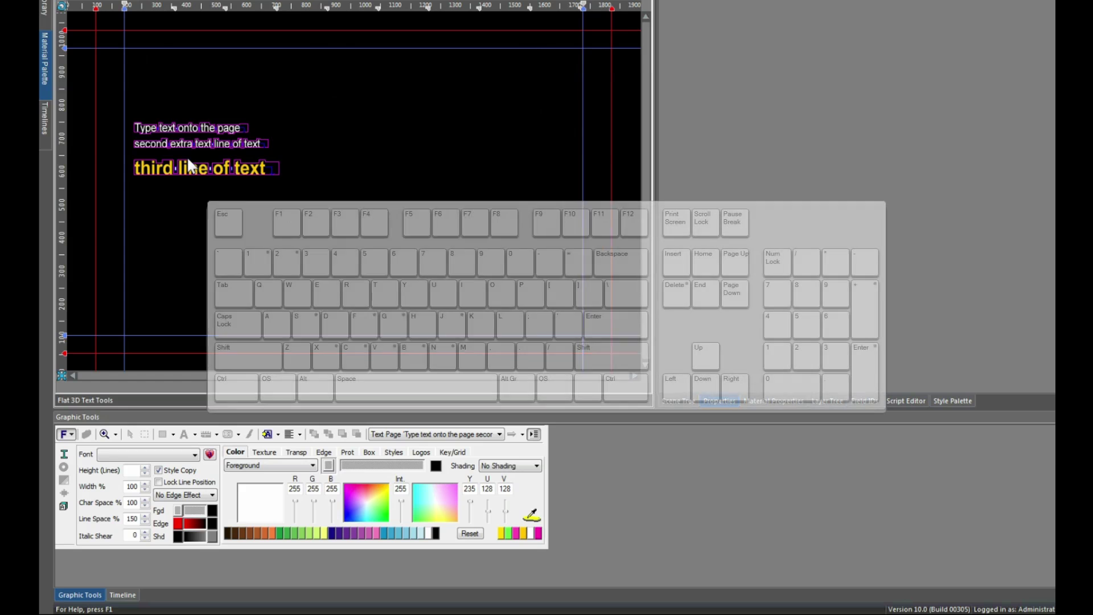
{"action": "key", "text": "ctrl+alt+Left"}
{"action": "key", "text": "ctrl+alt+Left"}
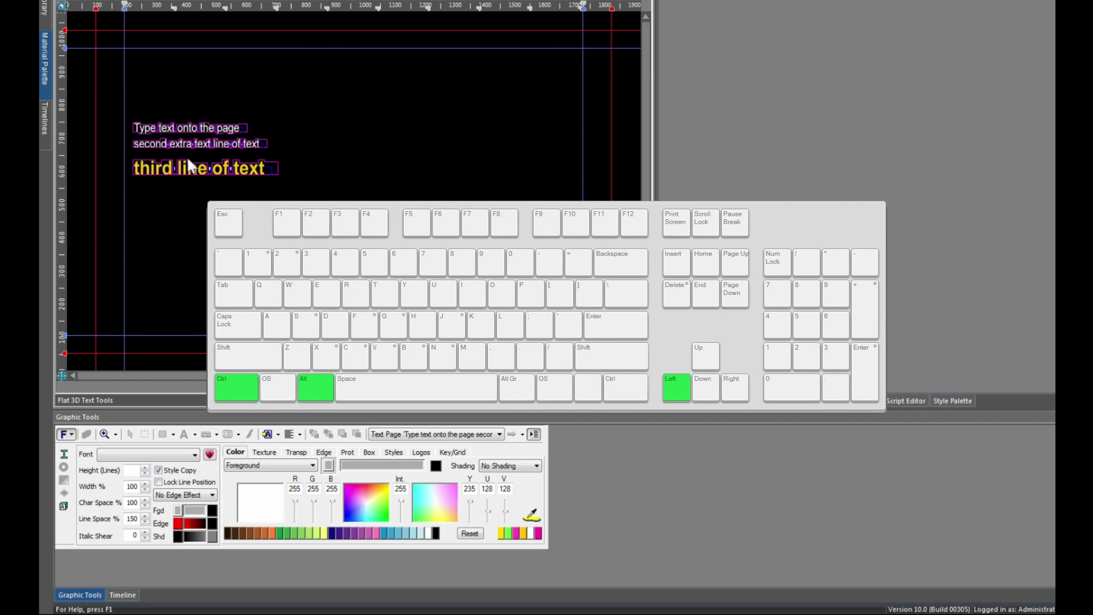
{"action": "key", "text": "ctrl+alt+Left"}
{"action": "key", "text": "ctrl+alt+Left"}
{"action": "key", "text": "ctrl+alt+Down"}
{"action": "key", "text": "ctrl+alt+Down"}
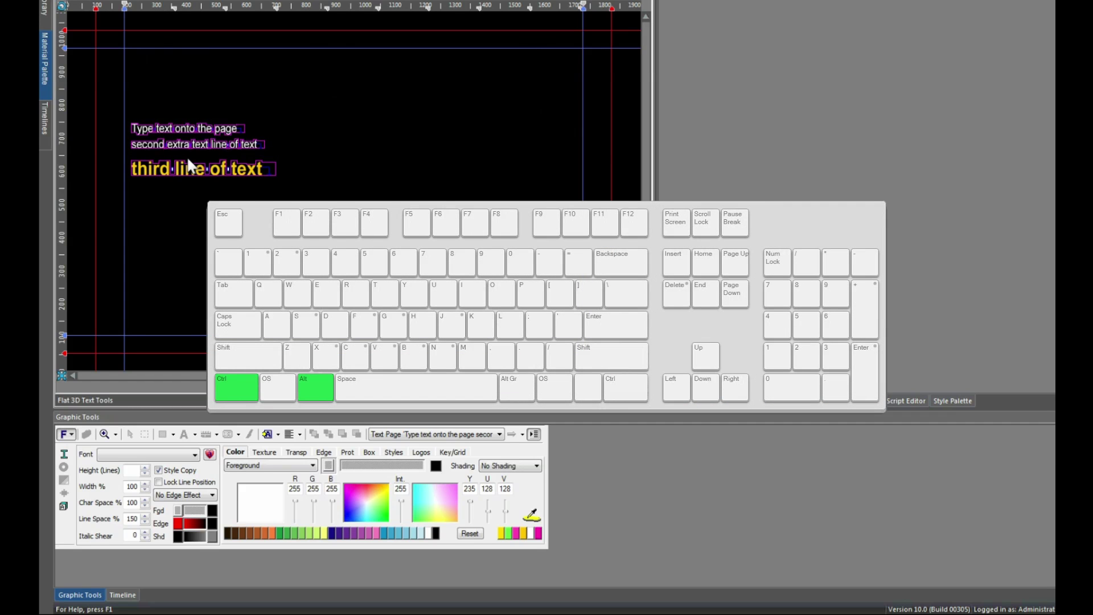
{"action": "key", "text": "ctrl+alt+Down"}
{"action": "key", "text": "ctrl+alt+Up"}
{"action": "key", "text": "ctrl+alt+Up"}
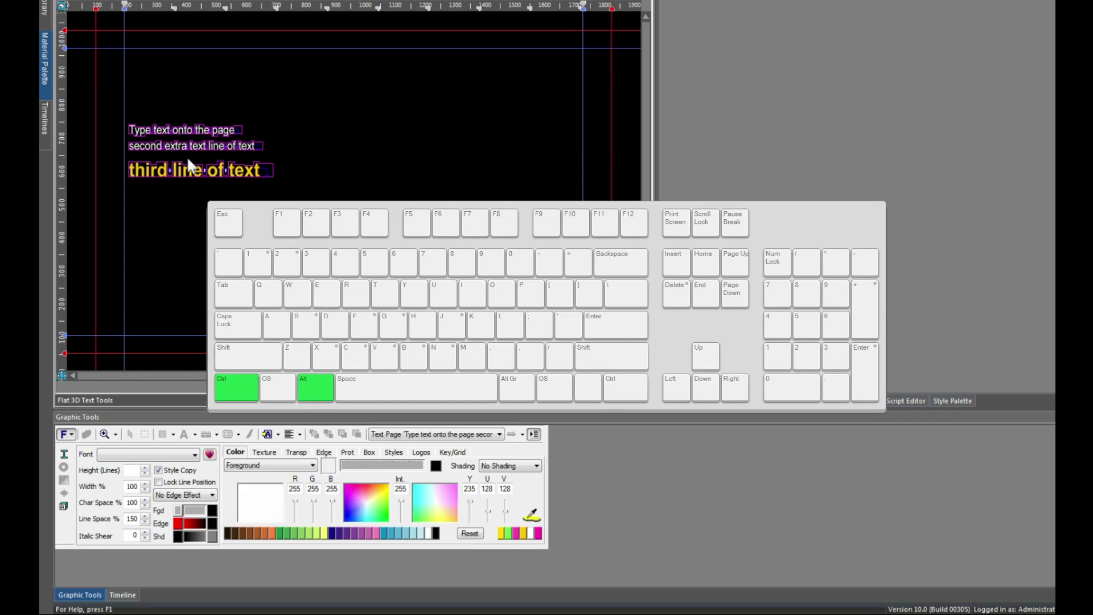
Step: Nudge the whole selected text block left until its left edge meets the blue vertical guide near 200
{"action": "key", "text": "ctrl+alt+Up"}
{"action": "key", "text": "ctrl+alt+Left"}
{"action": "key", "text": "ctrl+alt+Left"}
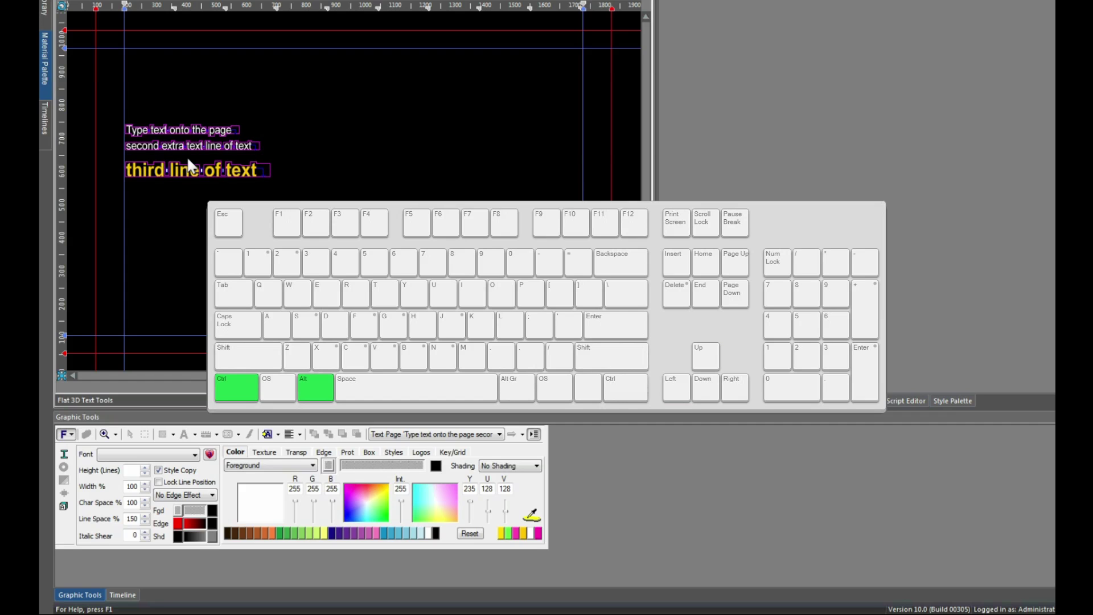
{"action": "key", "text": "ctrl+alt+Left"}
{"action": "key", "text": "ctrl+alt+Left"}
{"action": "key", "text": "ctrl+alt+Left"}
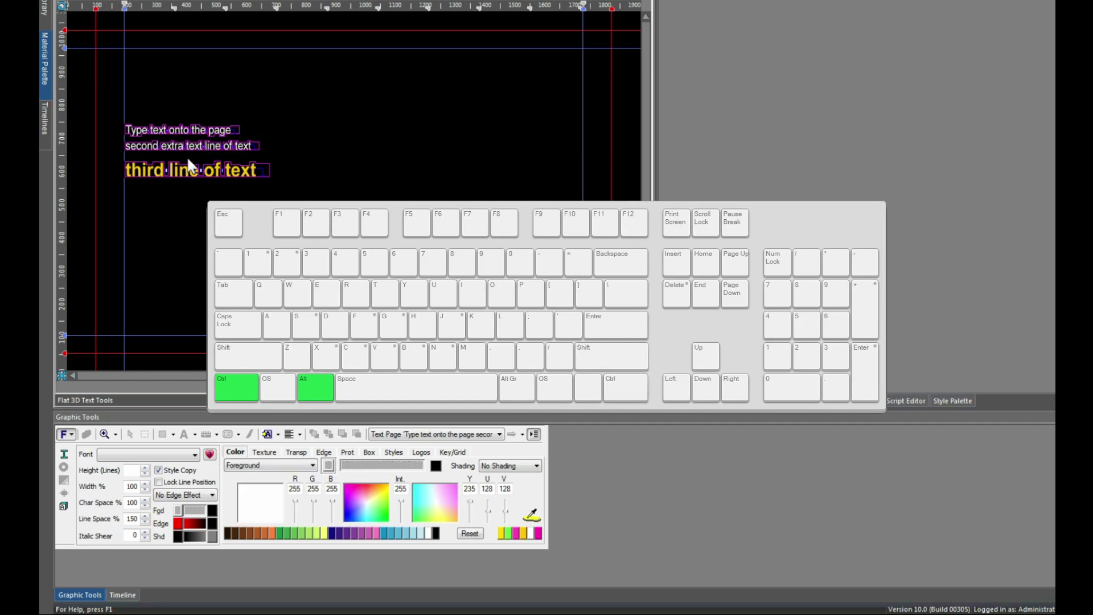
{"action": "key", "text": "ctrl+alt+Left"}
{"action": "key", "text": "ctrl+alt+Left"}
{"action": "key", "text": "ctrl+alt+Left"}
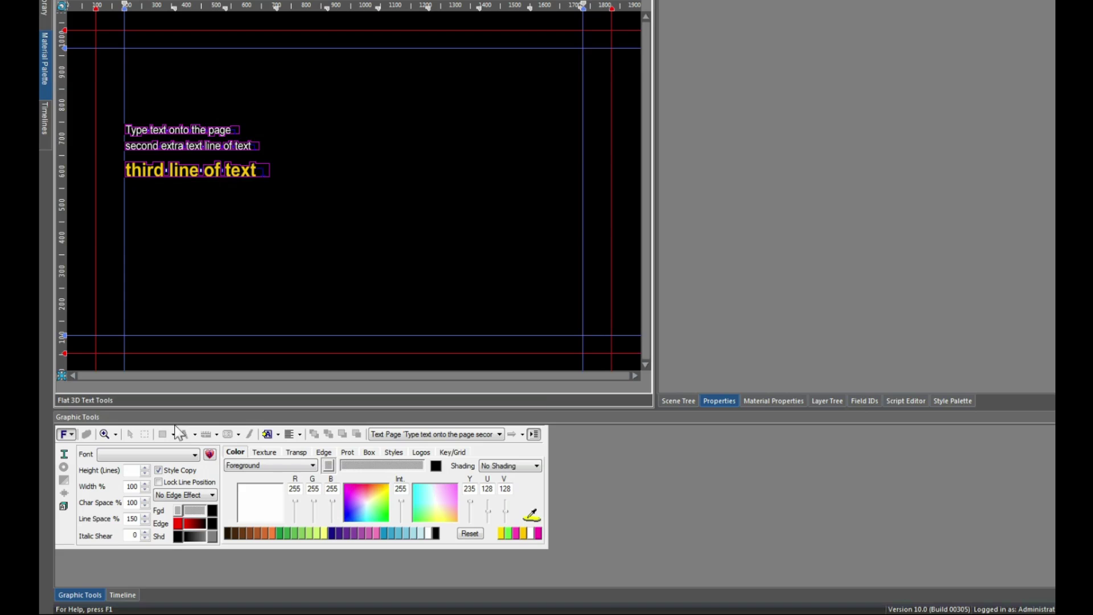
Step: Change the font of all three selected text lines to Arial Bold
{"action": "left_click", "coordinate": [195, 454]}
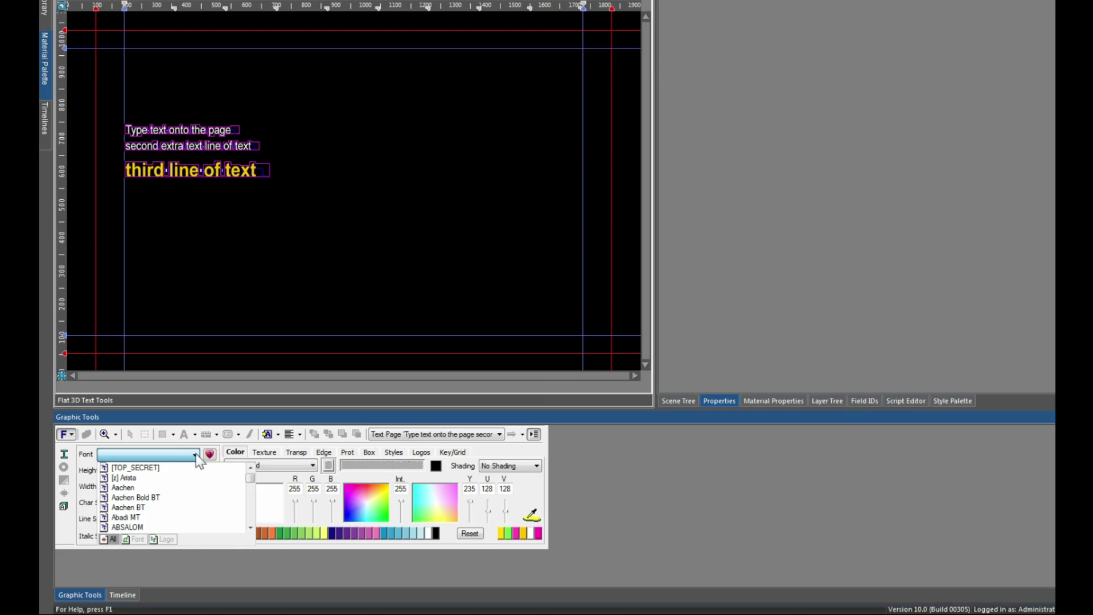
{"action": "left_click", "coordinate": [251, 527]}
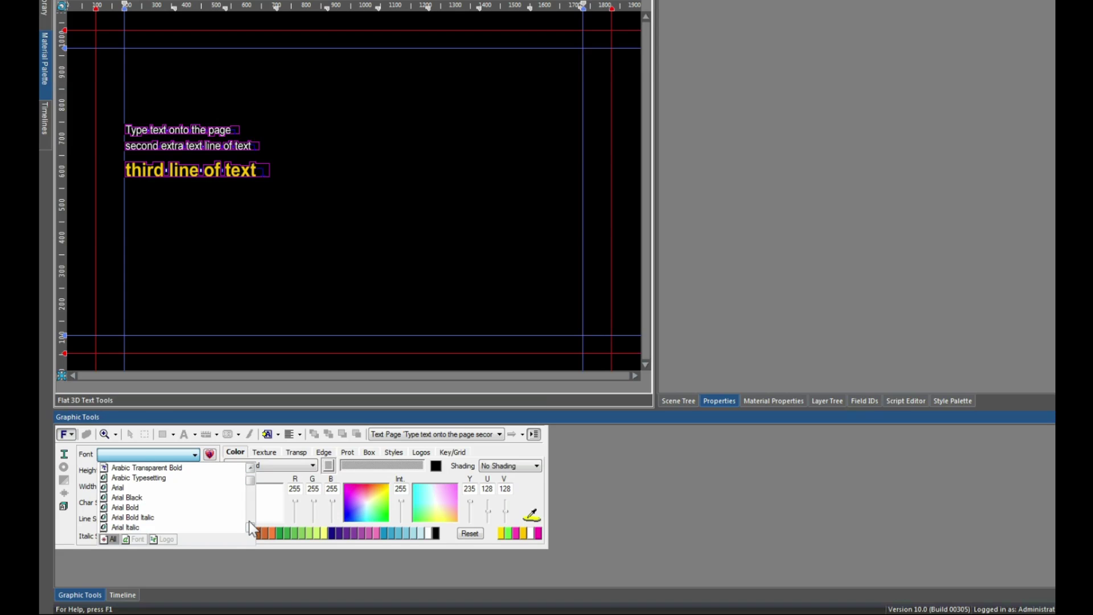
{"action": "left_click", "coordinate": [143, 507]}
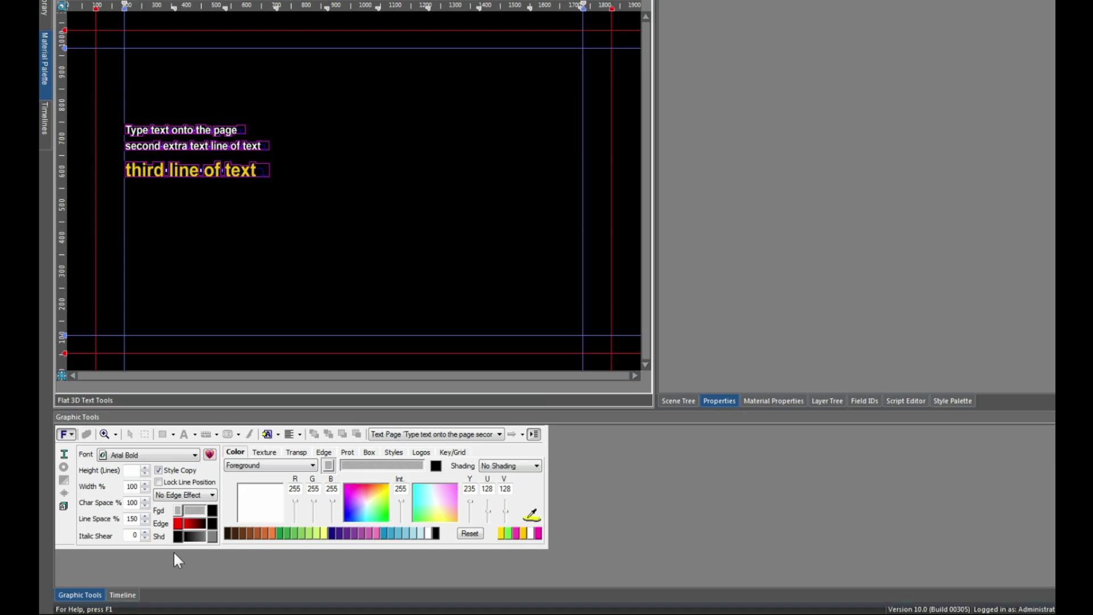
Step: Try uniform text heights of 31 and 32 lines on all selected text, and undo the height changes
{"action": "left_click", "coordinate": [144, 473]}
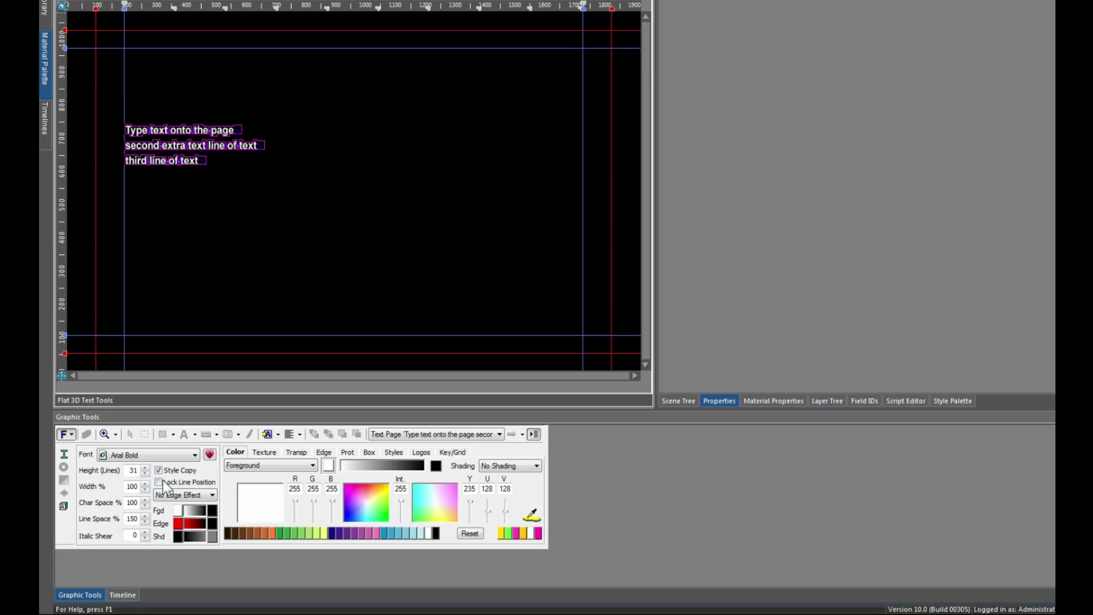
{"action": "left_click", "coordinate": [145, 468]}
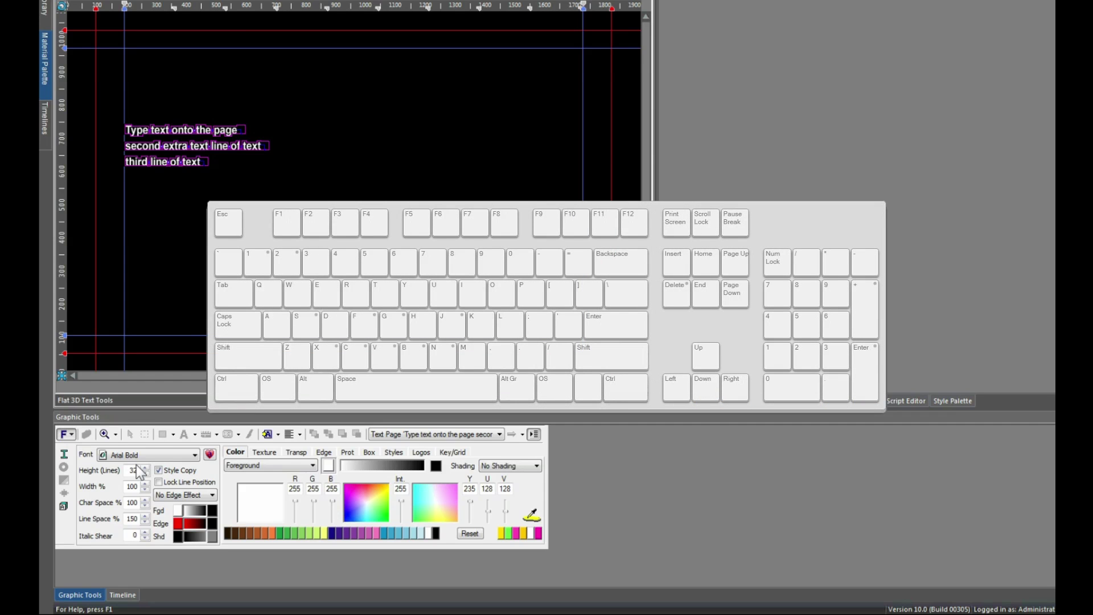
{"action": "key", "text": "ctrl+z"}
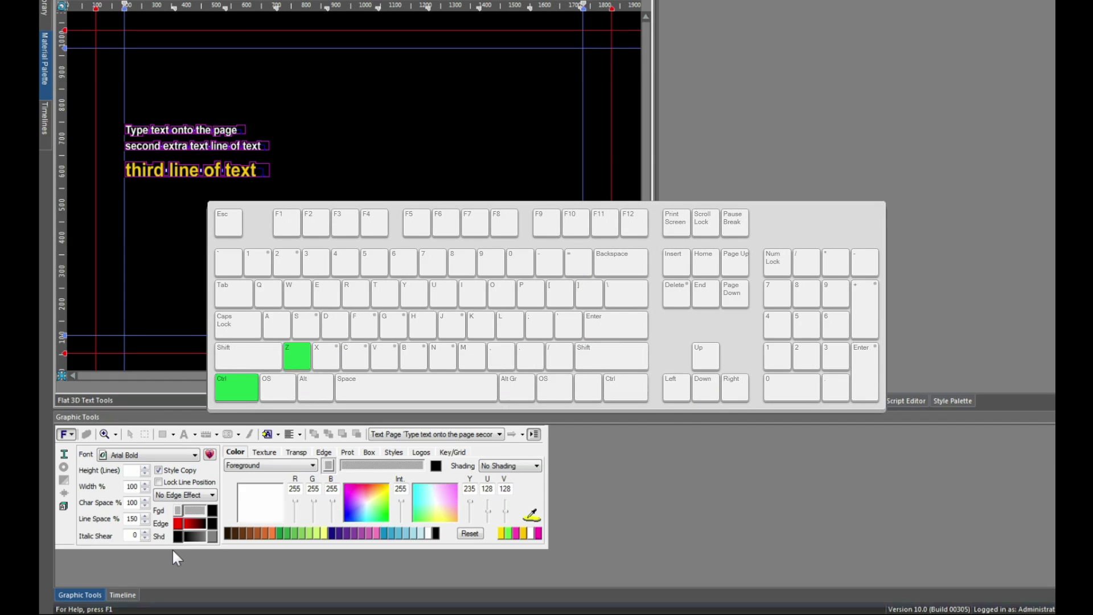